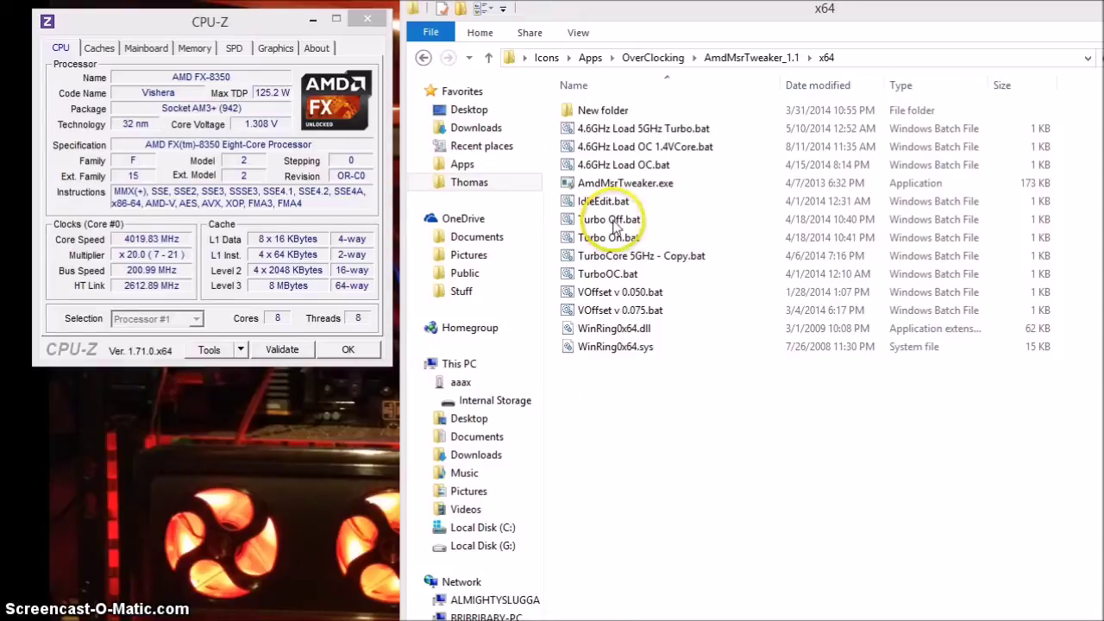
- Run AmdMsrTweaker.exe and enlarge its console to list all 7 P-states, P0 at 21x, 1.425V
{"action": "left_click", "coordinate": [598, 184]}
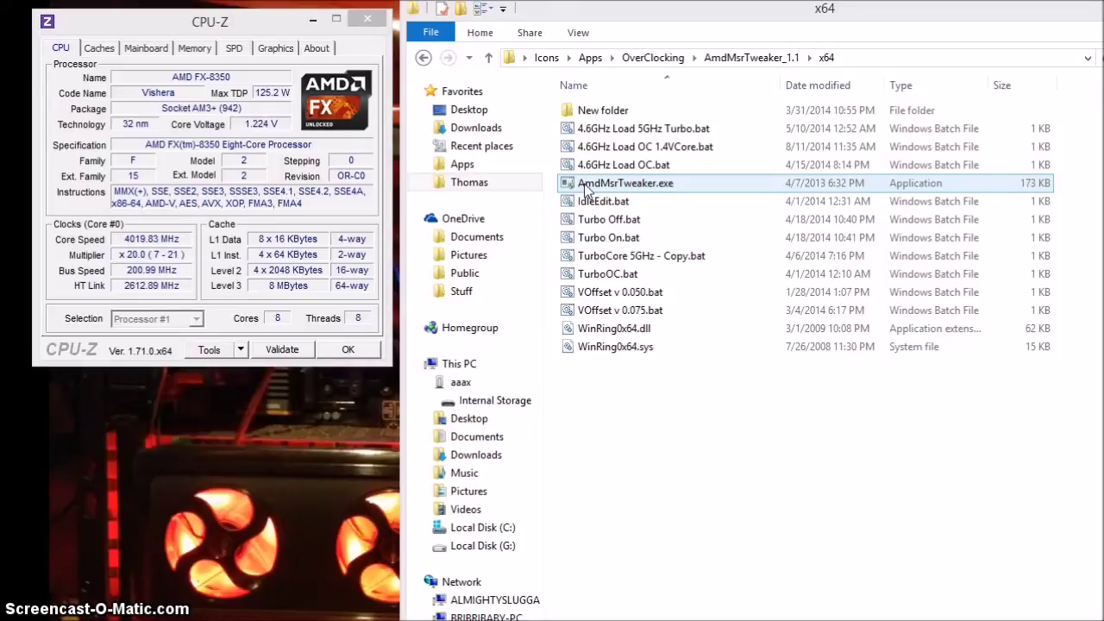
{"action": "double_click", "coordinate": [587, 188]}
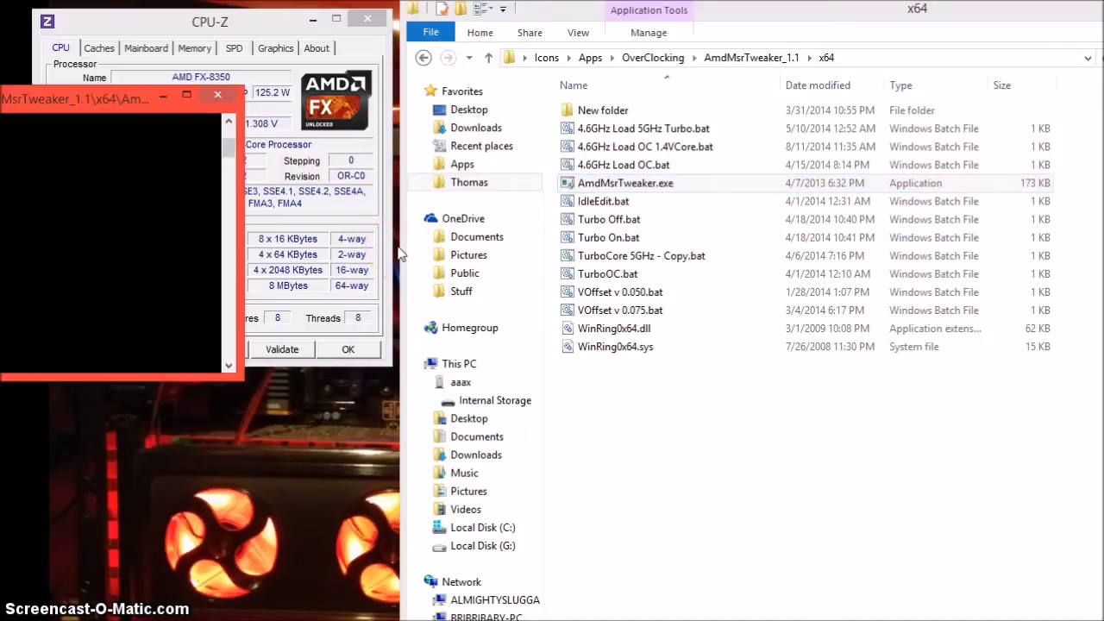
{"action": "left_click_drag", "start_coordinate": [314, 324], "coordinate": [314, 576]}
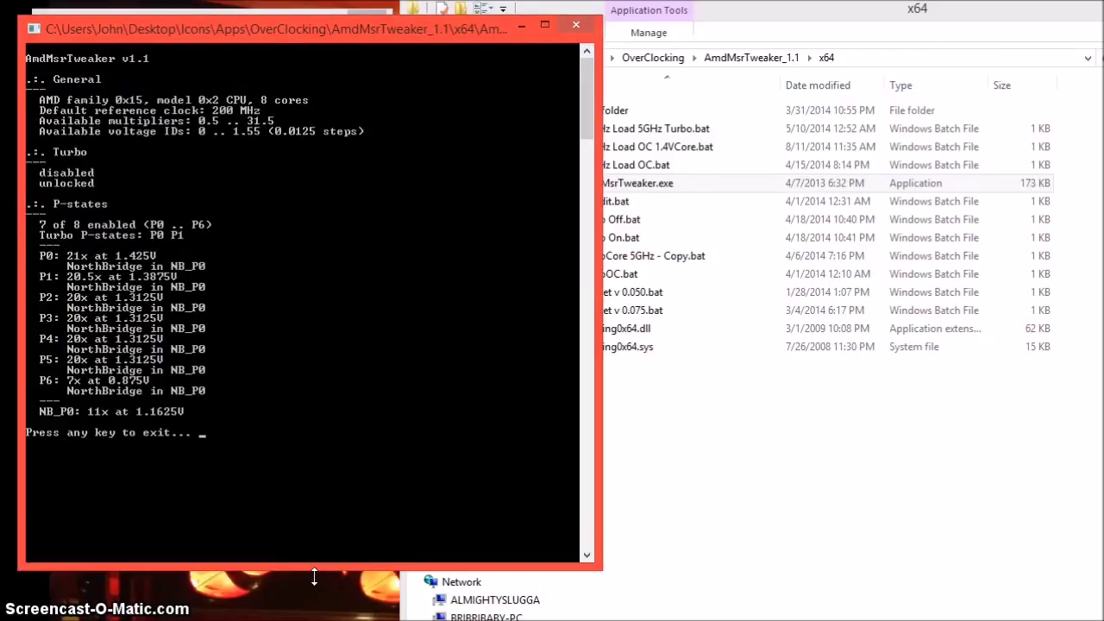
{"action": "left_click", "coordinate": [320, 227]}
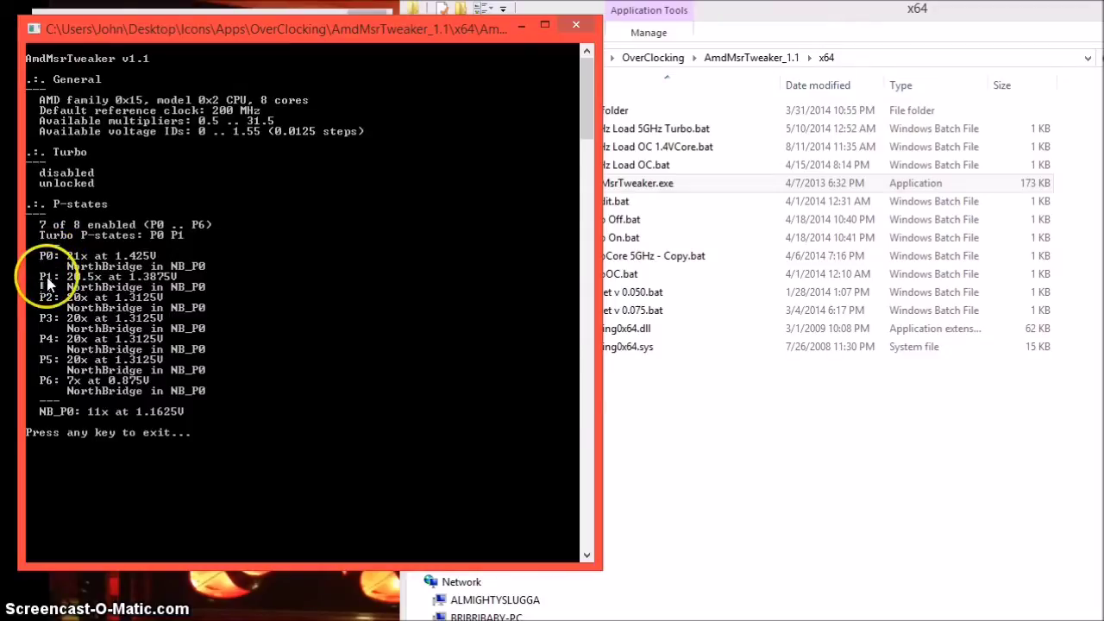
- Create a text file named newbatch.txt in the x64 folder and bring its Notepad window into view
{"action": "right_click", "coordinate": [608, 470]}
{"action": "key", "text": "w"}
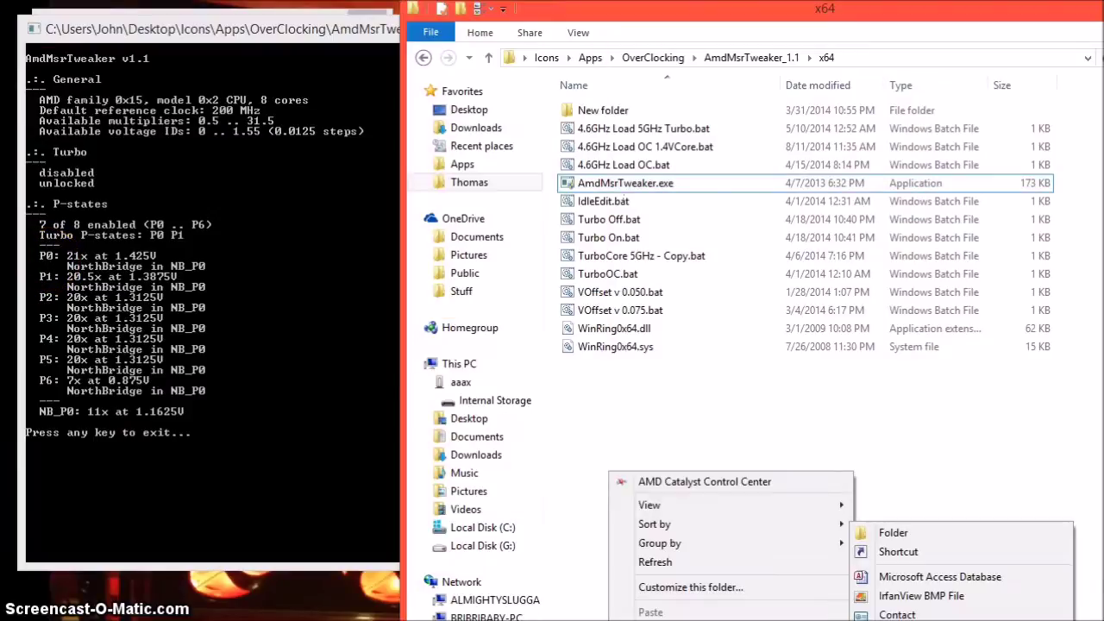
{"action": "key", "text": "t"}
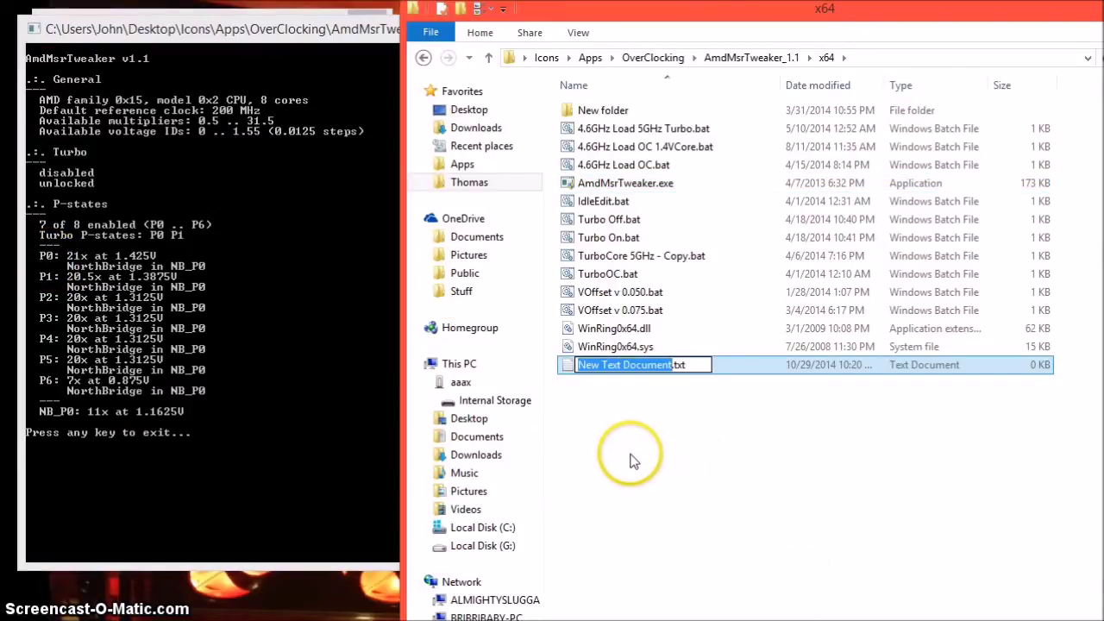
{"action": "type", "text": "newbat"}
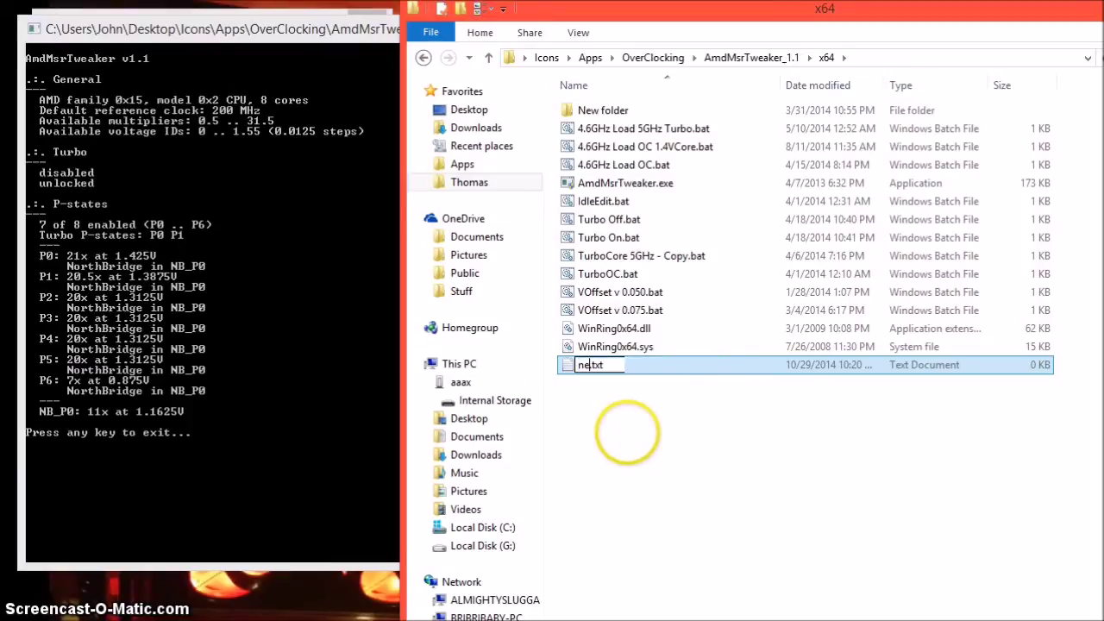
{"action": "type", "text": "ch"}
{"action": "key", "text": "Return"}
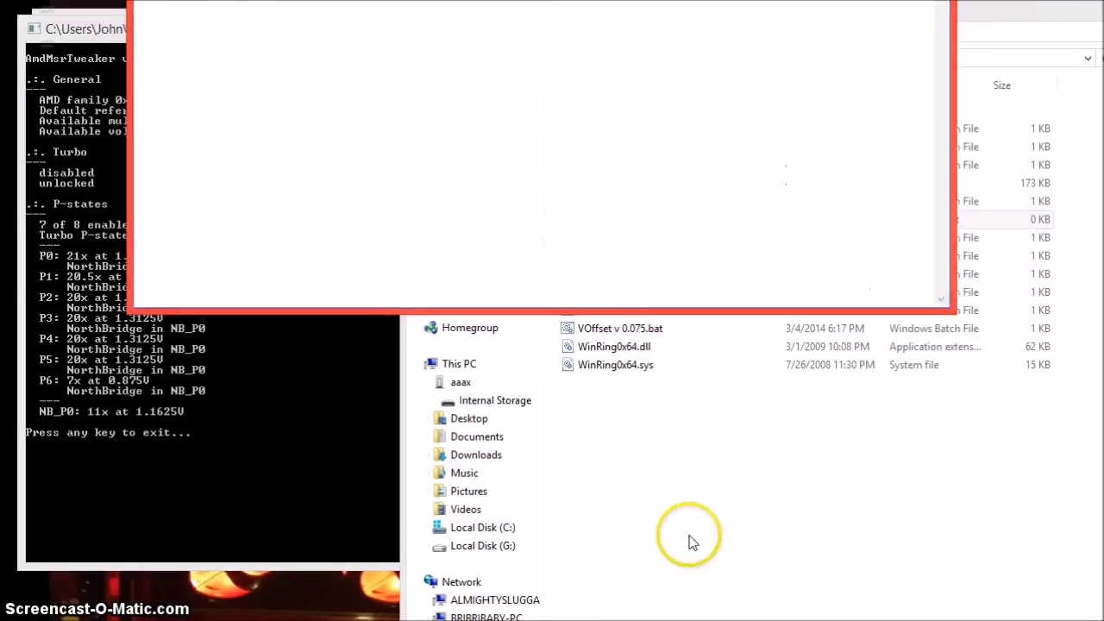
{"action": "left_click_drag", "start_coordinate": [426, 0], "coordinate": [634, 11]}
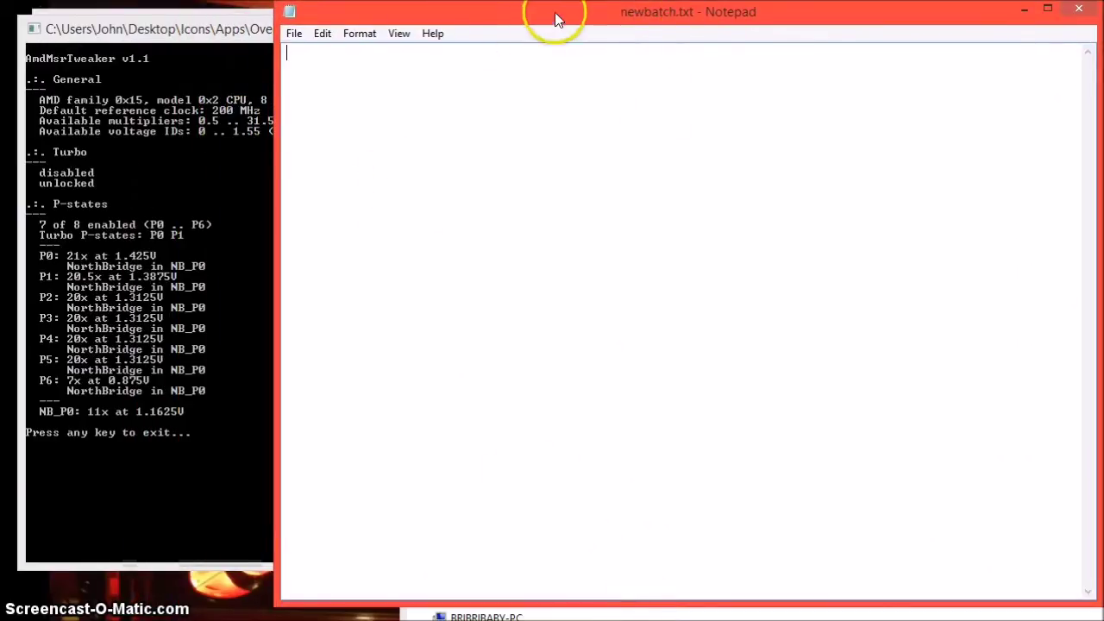
- Paste the copied path into newbatch.txt and trim the folder prefix, leaving just 'AmdMsrTweaker'
{"action": "left_click_drag", "start_coordinate": [558, 12], "coordinate": [531, 96]}
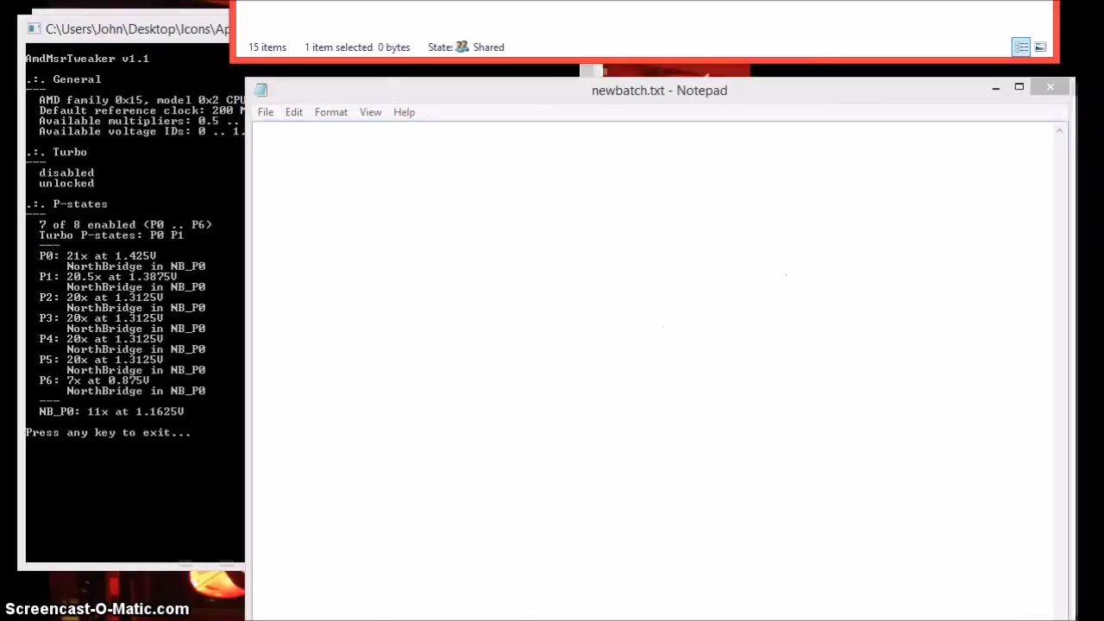
{"action": "left_click_drag", "start_coordinate": [652, 86], "coordinate": [690, 26]}
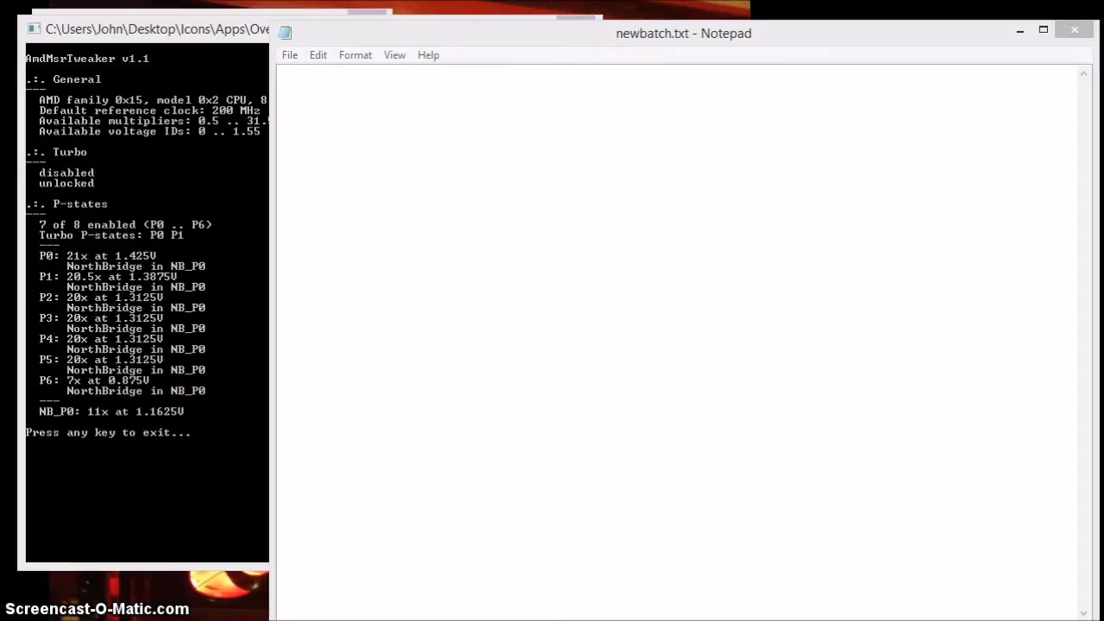
{"action": "left_click", "coordinate": [407, 134]}
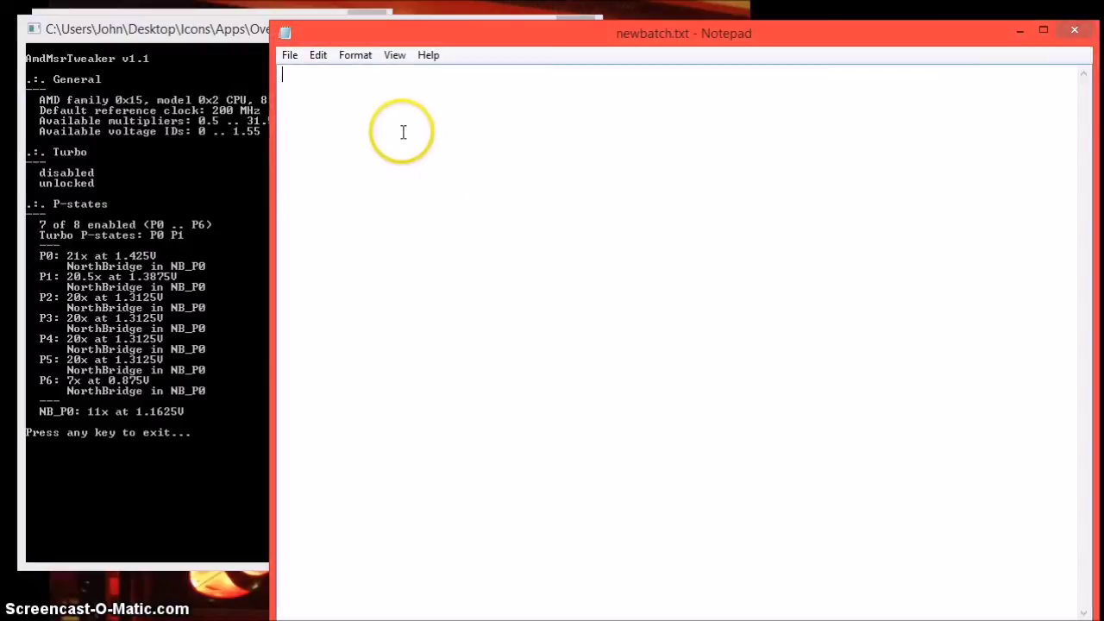
{"action": "type", "text": "C:\\Users\\John\\Desktop\\Apps\\OverClocking\\AmdMsrTweaker_1.1\\x64\\AmdMsrTweaker"}
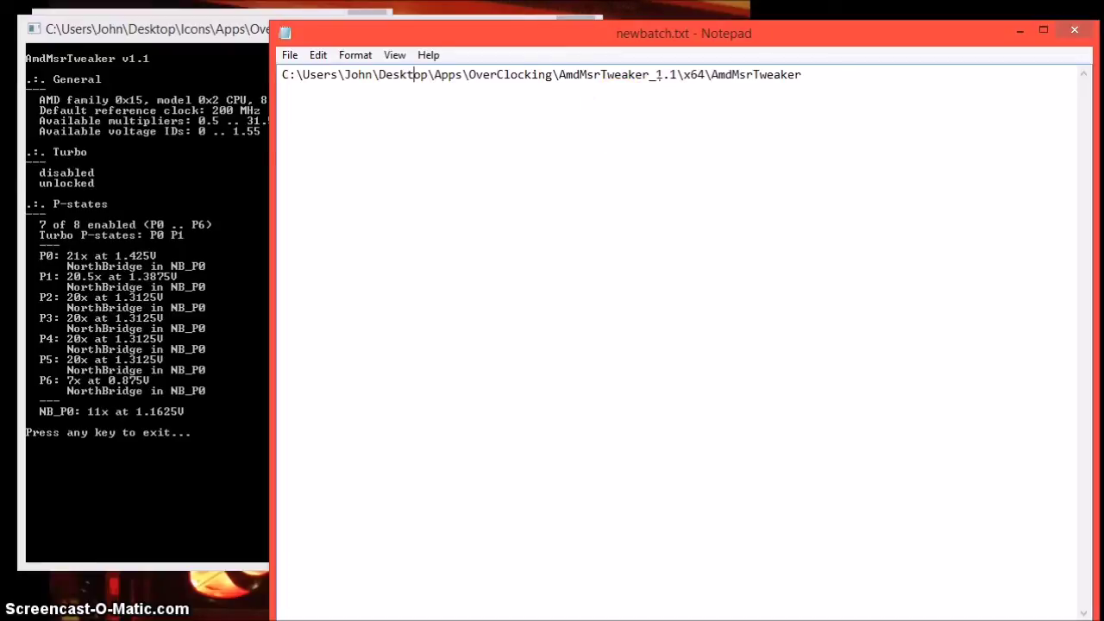
{"action": "left_click", "coordinate": [740, 216]}
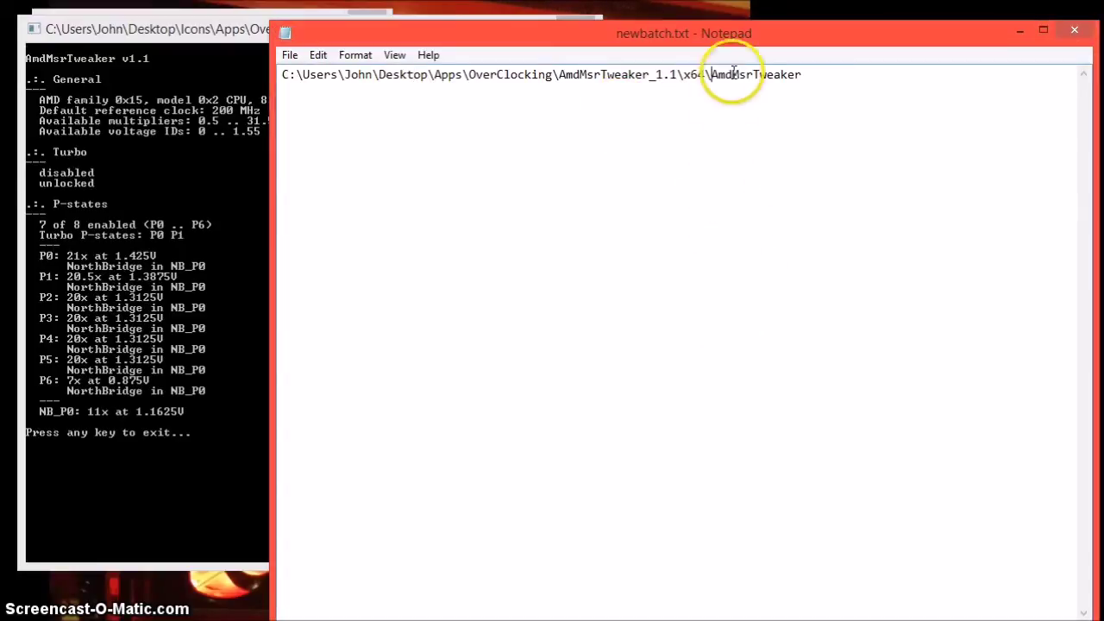
{"action": "left_click_drag", "start_coordinate": [708, 75], "coordinate": [141, 54]}
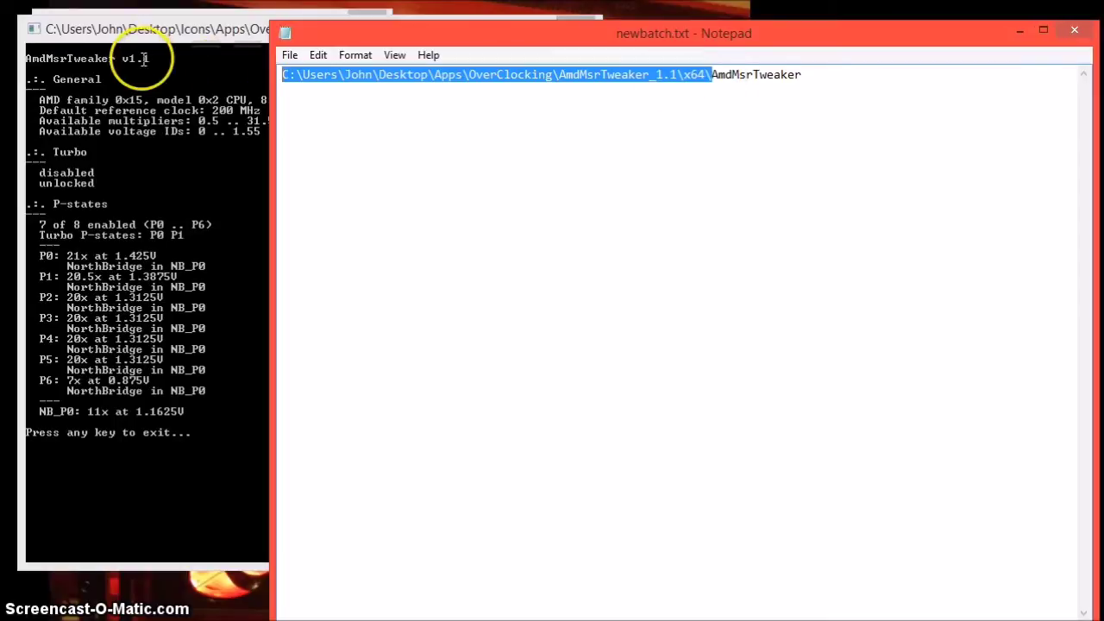
{"action": "key", "text": "BackSpace"}
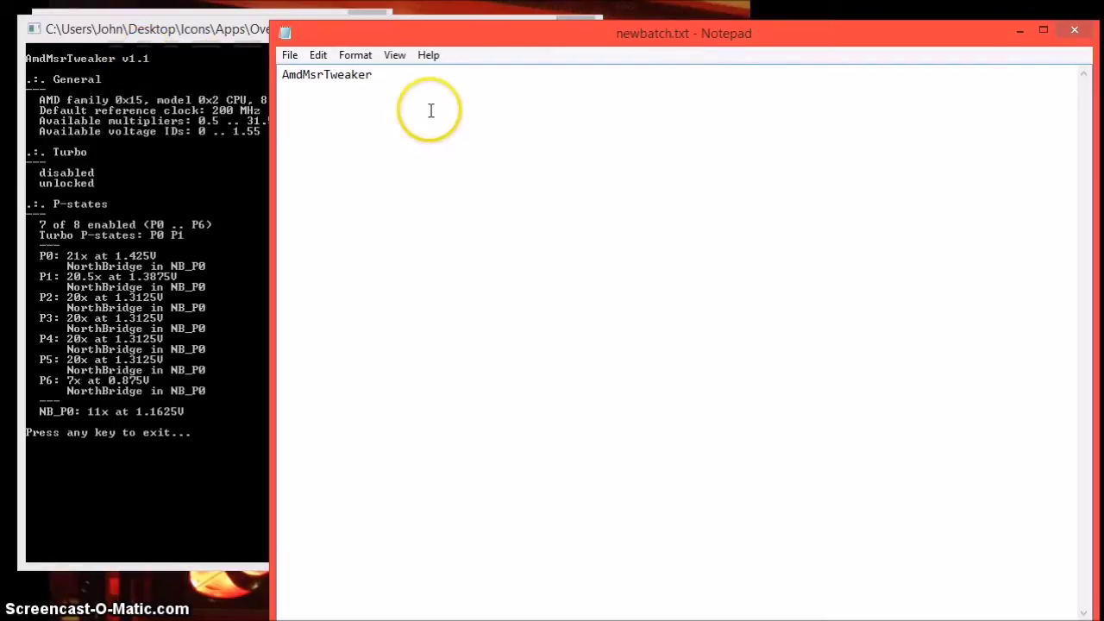
{"action": "key", "text": "ctrl+a"}
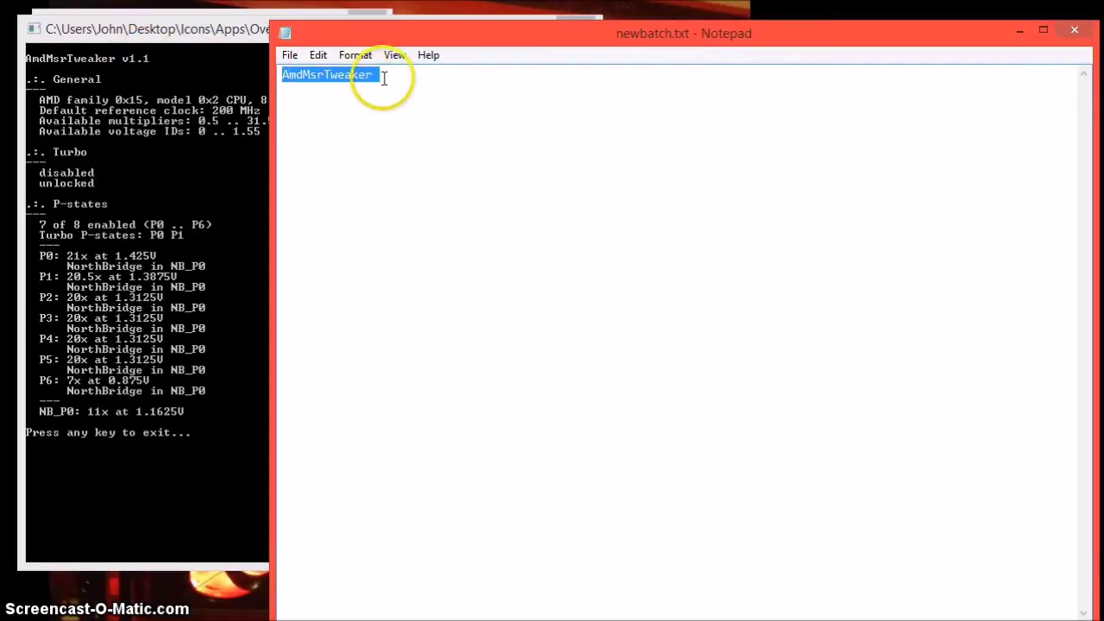
{"action": "left_click", "coordinate": [402, 78]}
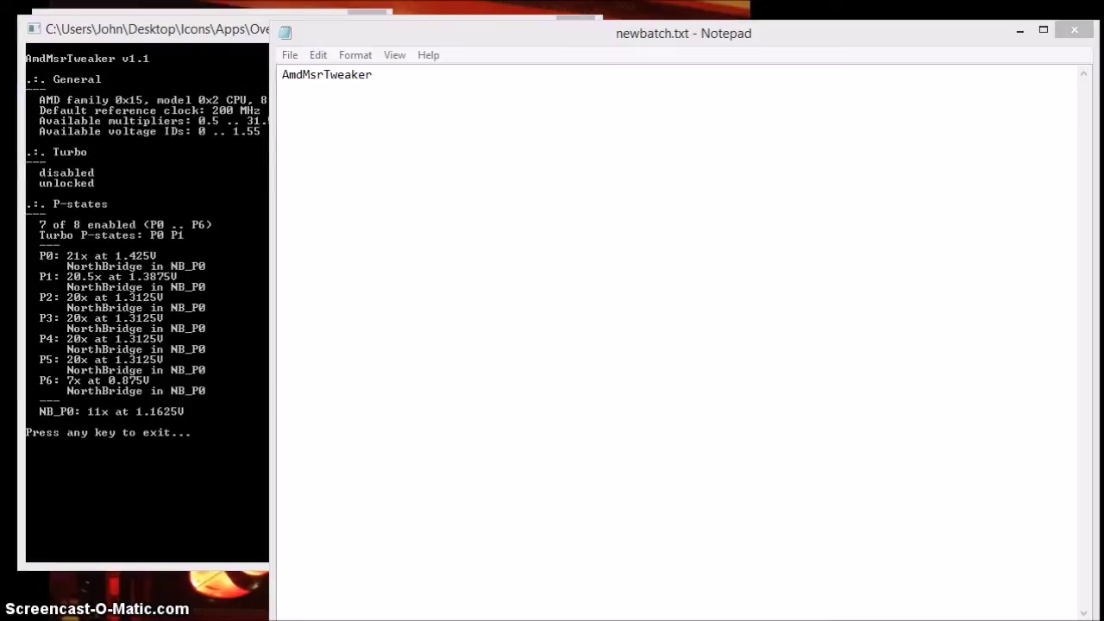
{"action": "left_click", "coordinate": [407, 83]}
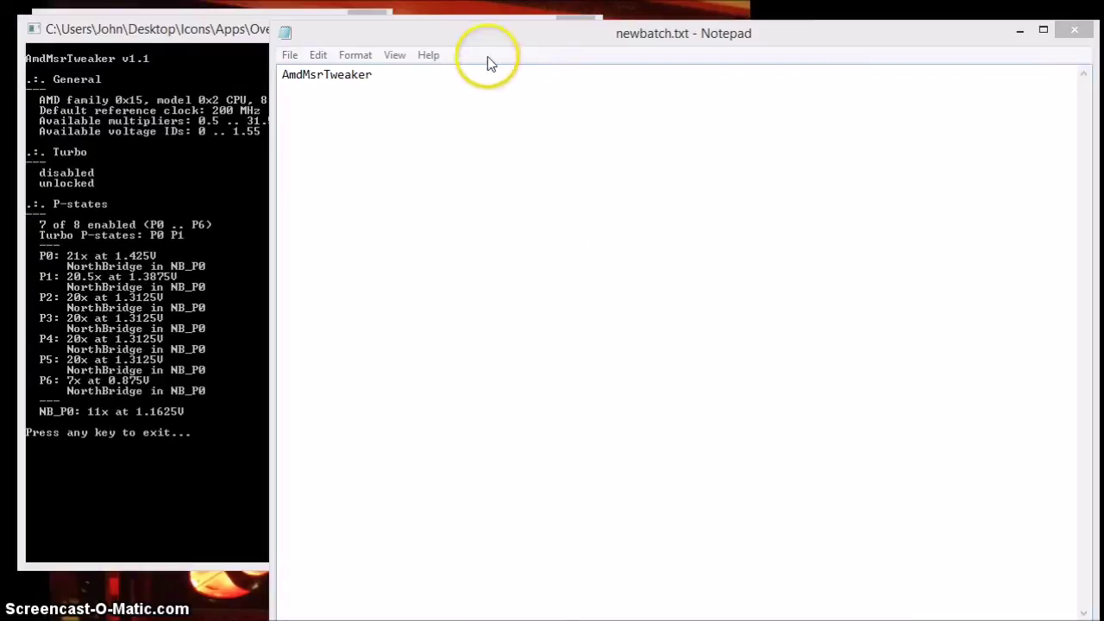
{"action": "left_click", "coordinate": [508, 38]}
{"action": "left_click_drag", "start_coordinate": [508, 38], "coordinate": [507, 27]}
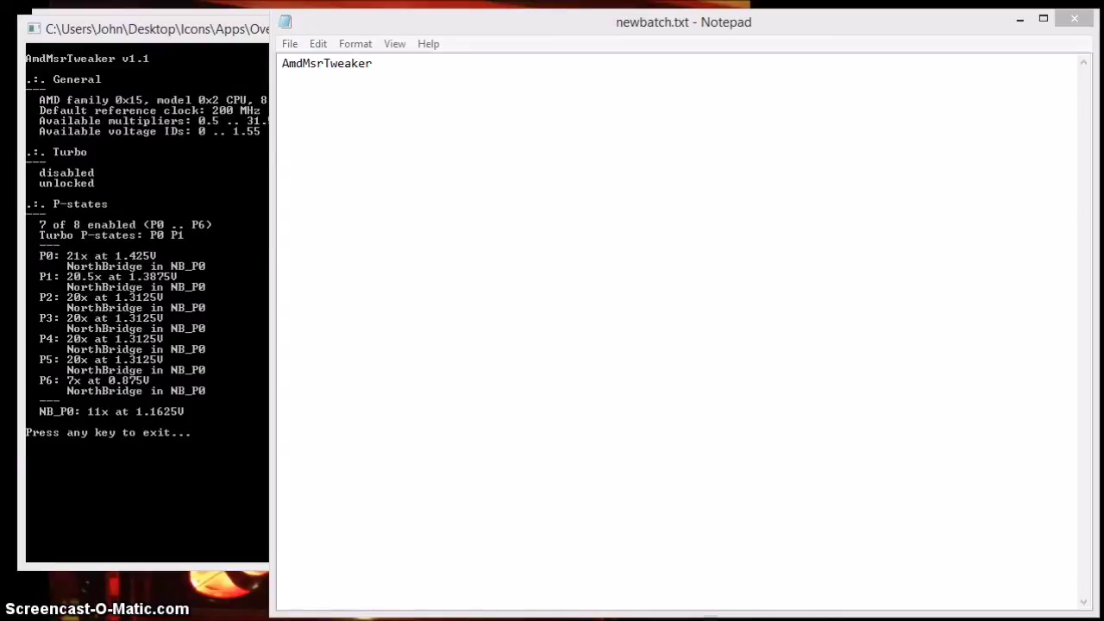
{"action": "left_click", "coordinate": [453, 189]}
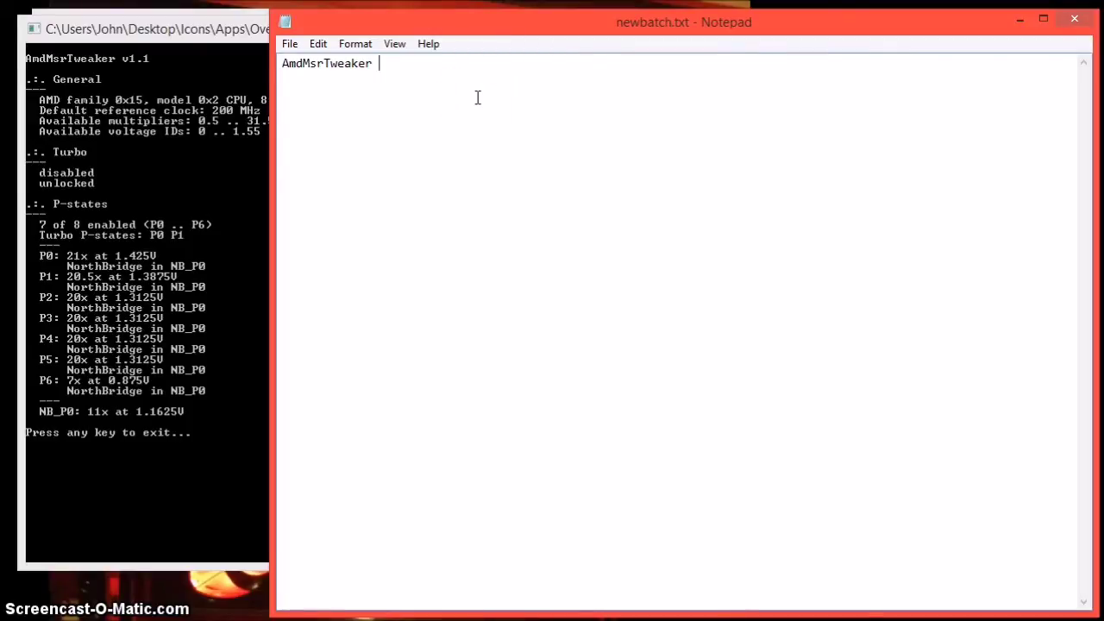
{"action": "type", "text": "Turbo=1 P0=25"}
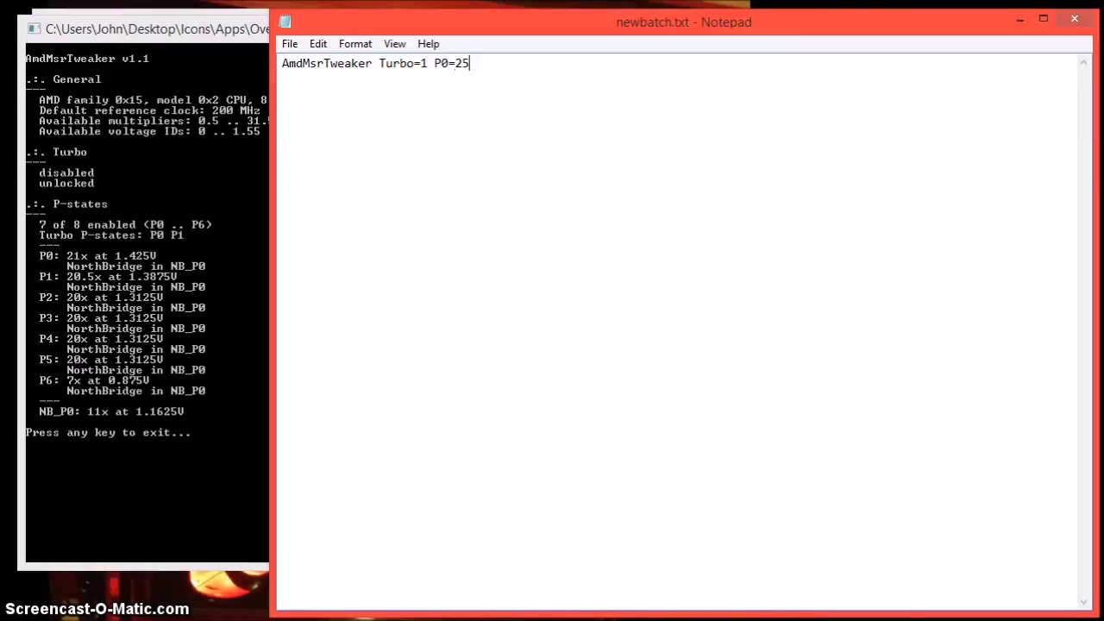
{"action": "type", "text": "@"}
{"action": "type", "text": "1.5"}
{"action": "type", "text": "1=25@1.5"}
{"action": "type", "text": "P2"}
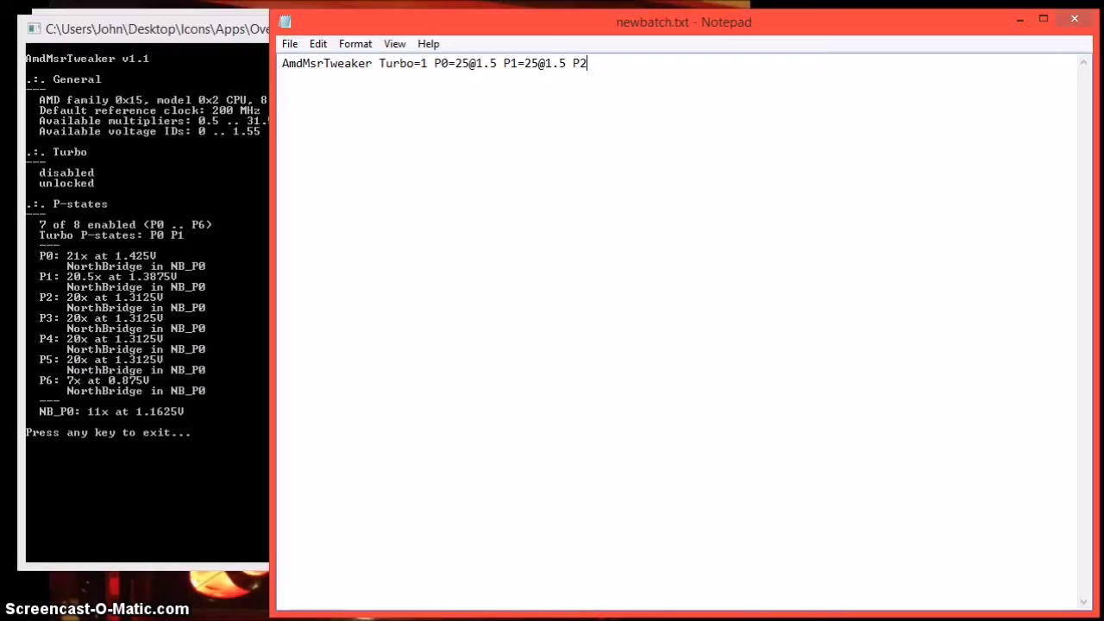
{"action": "type", "text": "="}
{"action": "type", "text": "24"}
{"action": "type", "text": "@1"}
{"action": "type", "text": ".75"}
{"action": "key", "text": "BackSpace"}
{"action": "key", "text": "BackSpace"}
{"action": "type", "text": "375"}
{"action": "type", "text": "p"}
{"action": "key", "text": "BackSpace"}
{"action": "type", "text": "P3="}
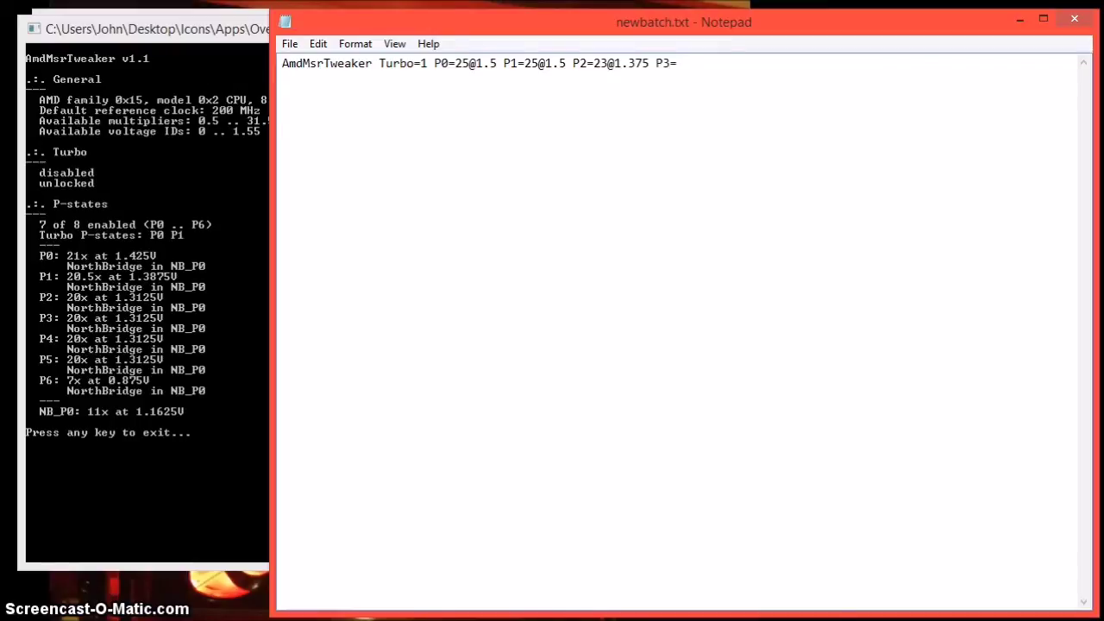
{"action": "type", "text": "17@1.225 P4=14@"}
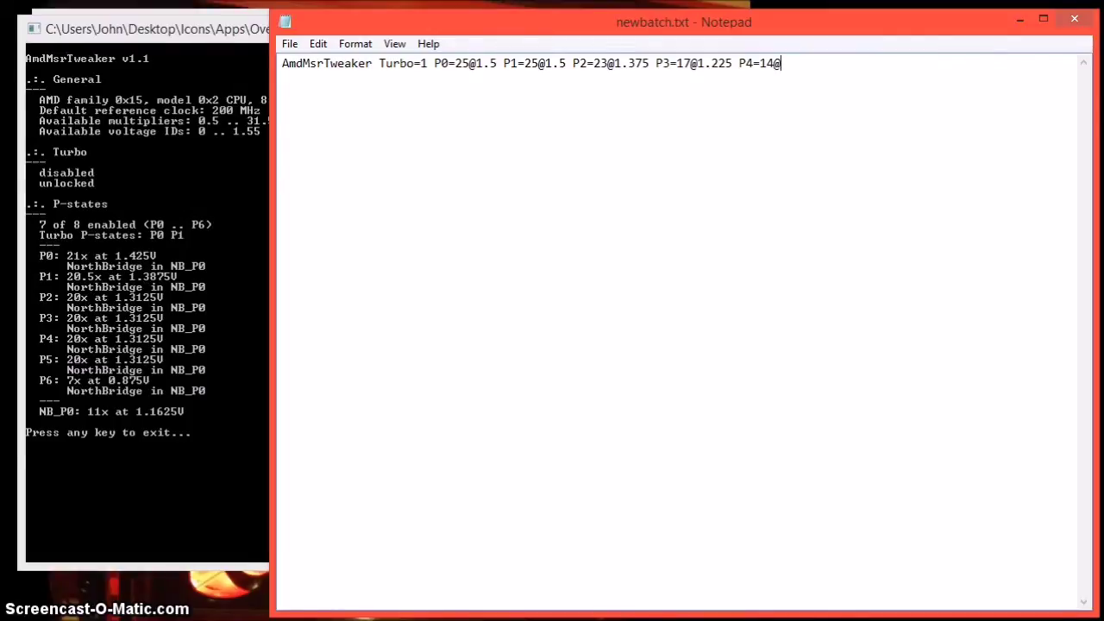
{"action": "type", "text": "1.125 P5=10."}
{"action": "key", "text": "BackSpace"}
{"action": "key", "text": "BackSpace"}
{"action": "key", "text": "BackSpace"}
{"action": "type", "text": "10.5@1.0"}
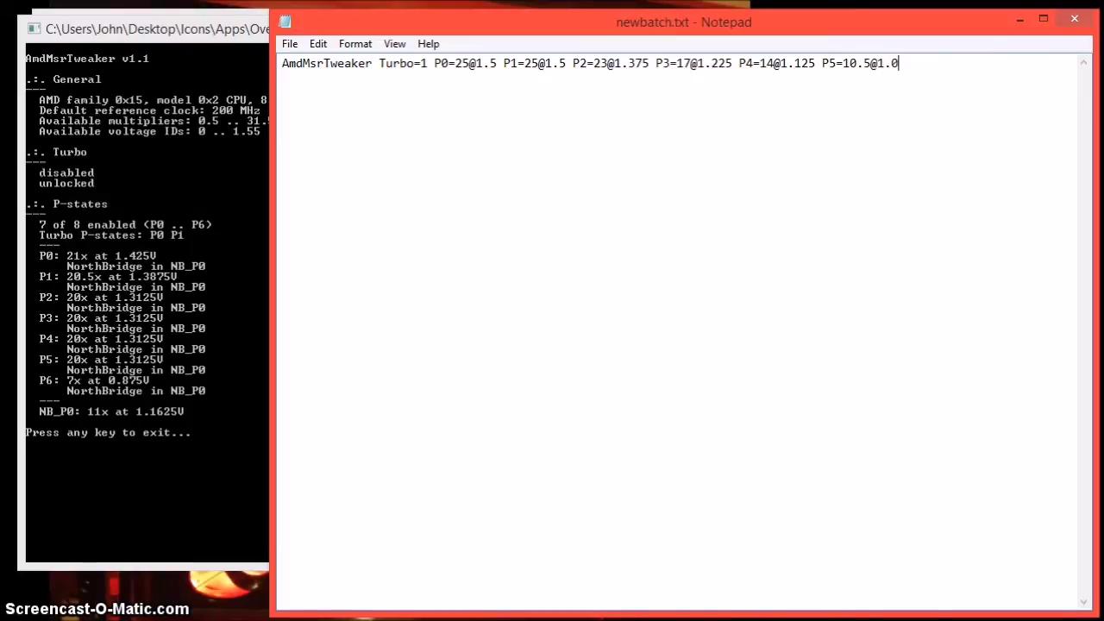
{"action": "type", "text": " P6=7@0.875"}
{"action": "left_click", "coordinate": [961, 254]}
{"action": "left_click_drag", "start_coordinate": [979, 95], "coordinate": [906, 67]}
{"action": "left_click", "coordinate": [913, 139]}
{"action": "left_click", "coordinate": [969, 98]}
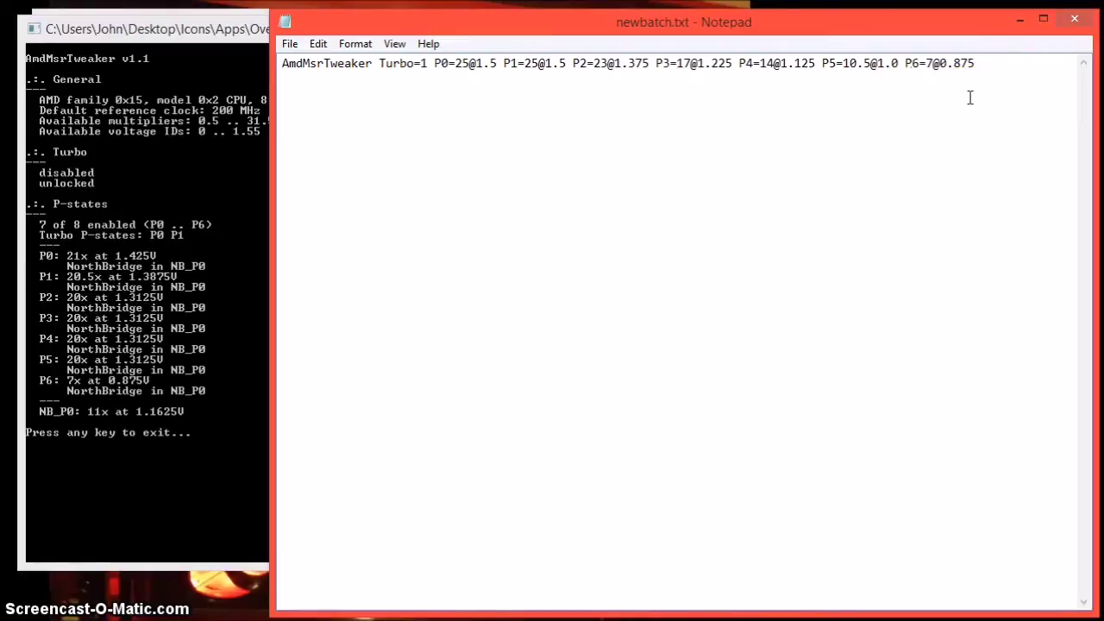
{"action": "left_click", "coordinate": [920, 53]}
{"action": "left_click", "coordinate": [295, 227]}
{"action": "key", "text": "Left"}
{"action": "key", "text": "Left"}
{"action": "key", "text": "Left"}
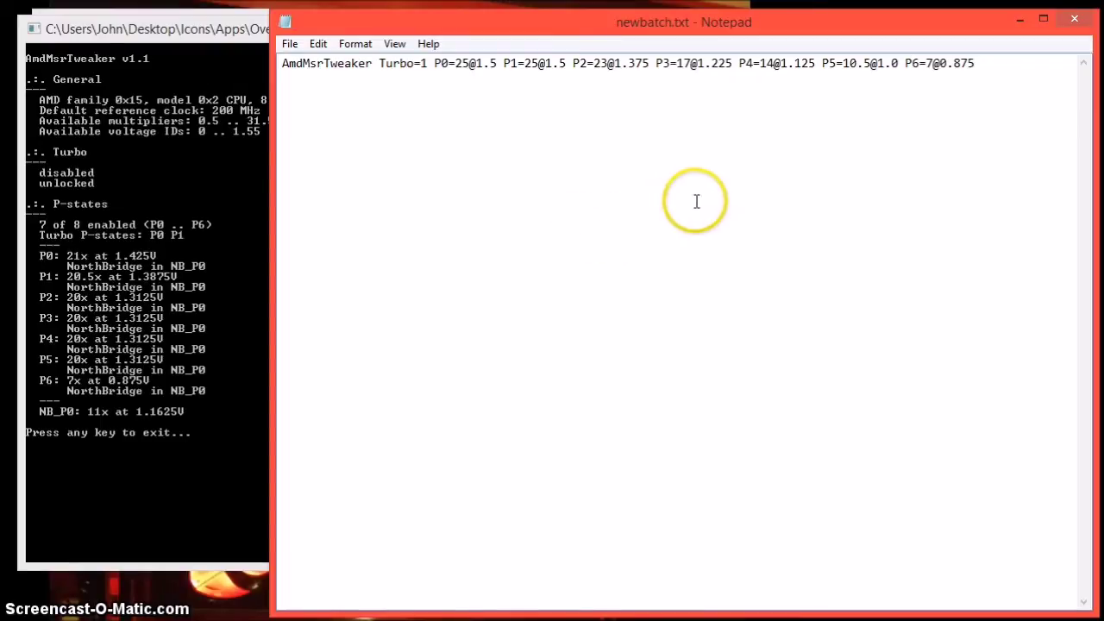
{"action": "key", "text": "End"}
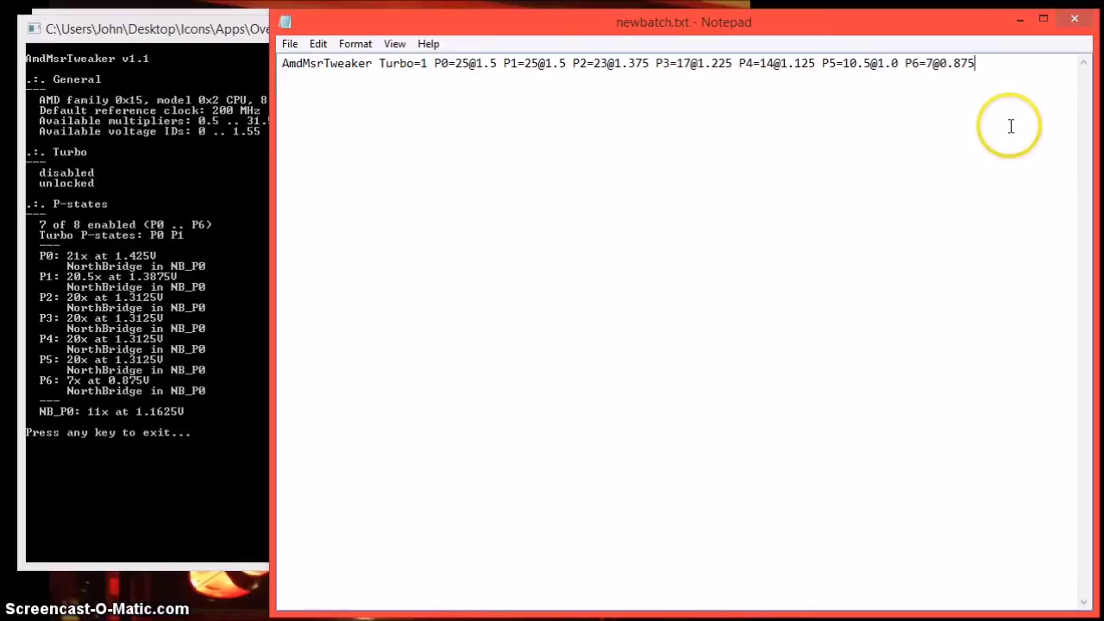
{"action": "double_click", "coordinate": [459, 63]}
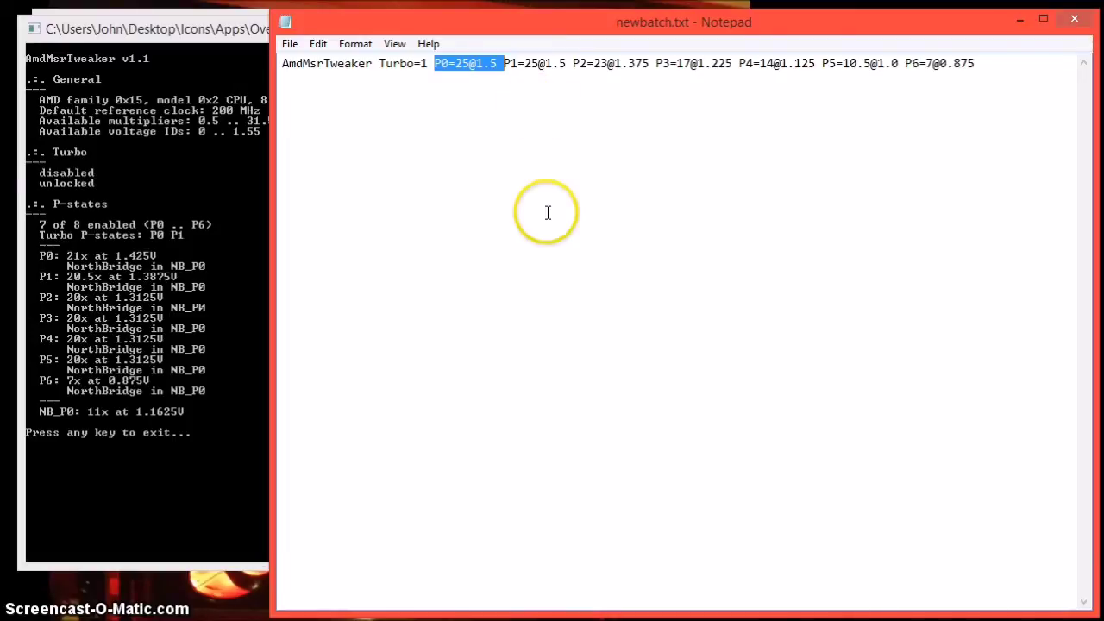
{"action": "left_click", "coordinate": [576, 209]}
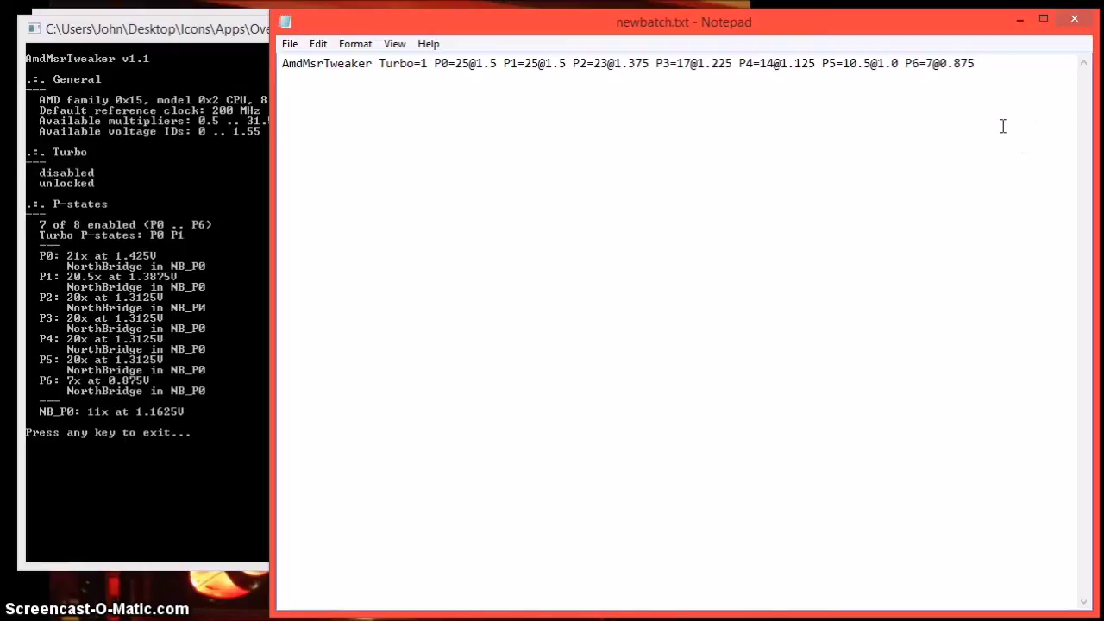
- Open Notepad's Save As dialog for the script and move it higher on screen
{"action": "left_click", "coordinate": [997, 66]}
{"action": "left_click", "coordinate": [289, 43]}
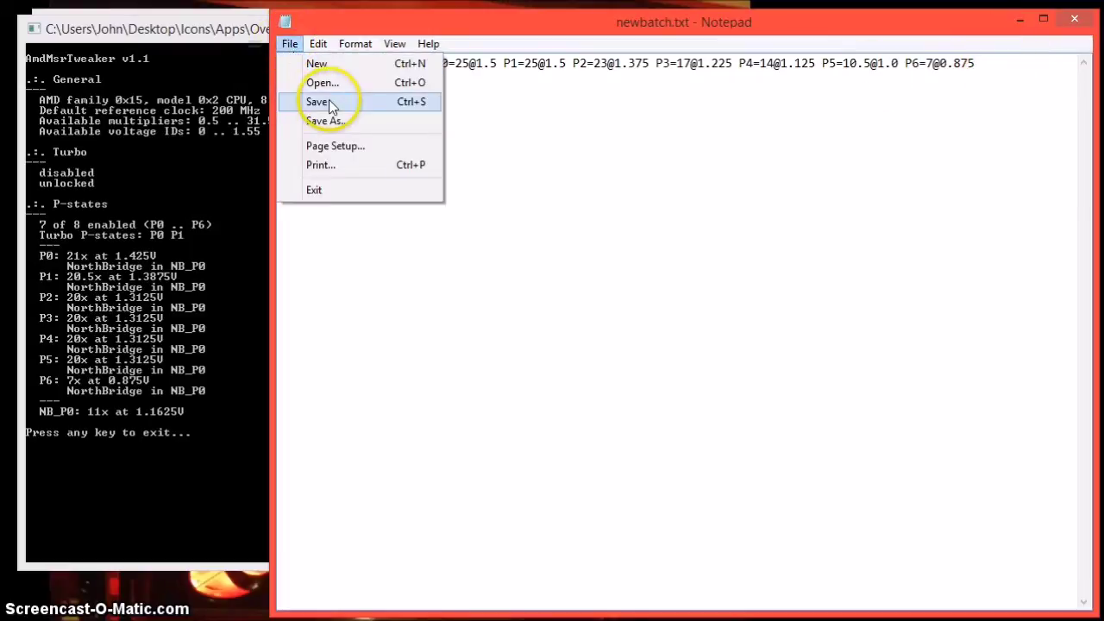
{"action": "left_click", "coordinate": [332, 101]}
{"action": "left_click", "coordinate": [538, 150]}
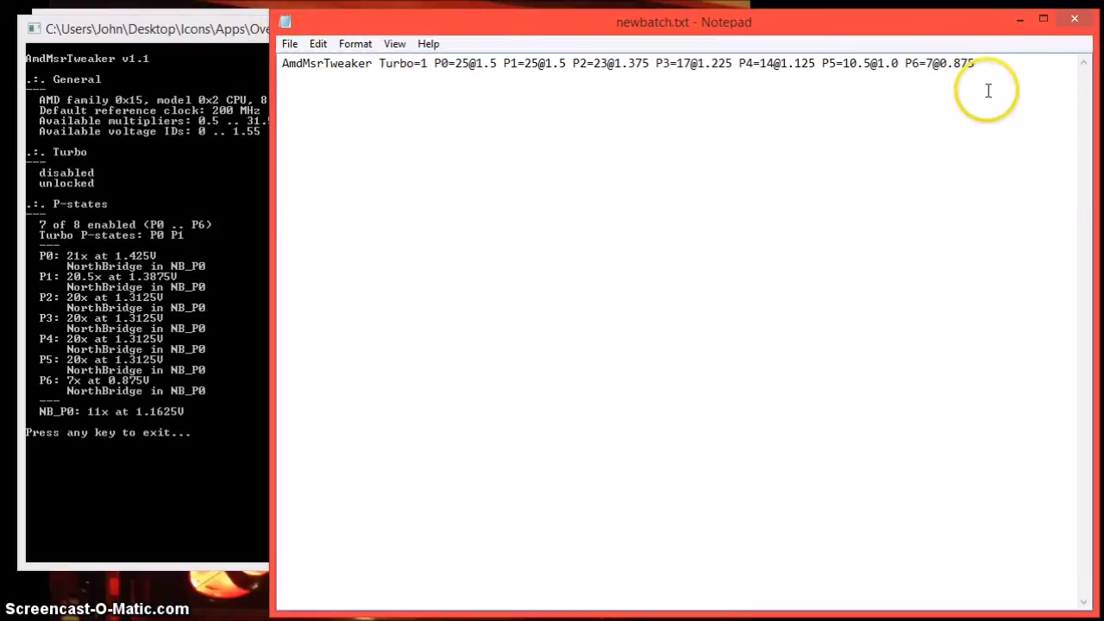
{"action": "left_click", "coordinate": [290, 43]}
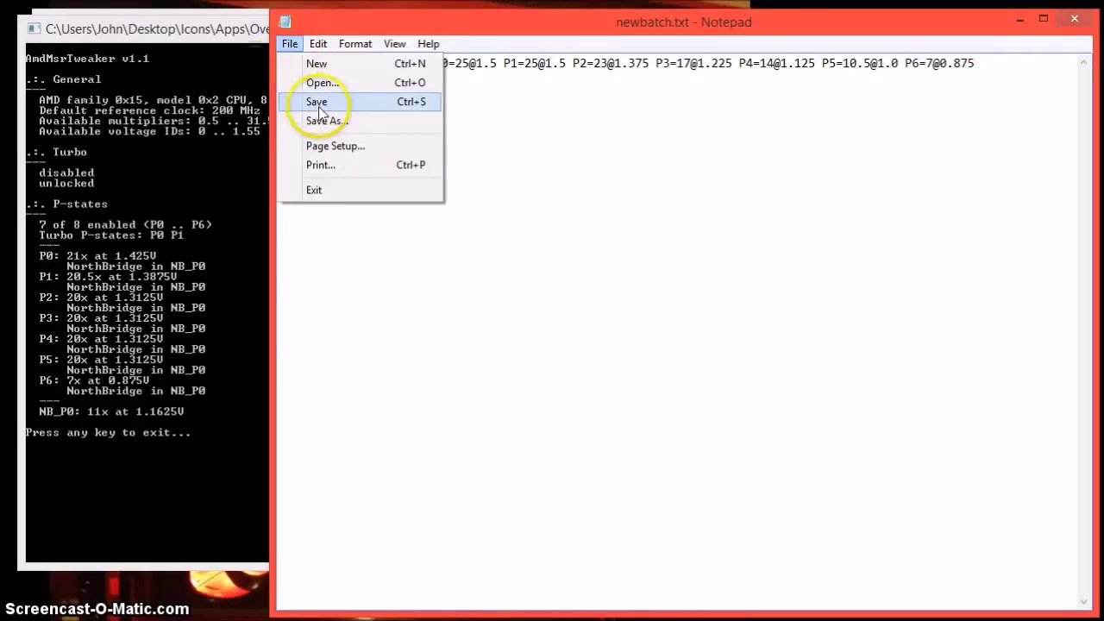
{"action": "left_click", "coordinate": [323, 120]}
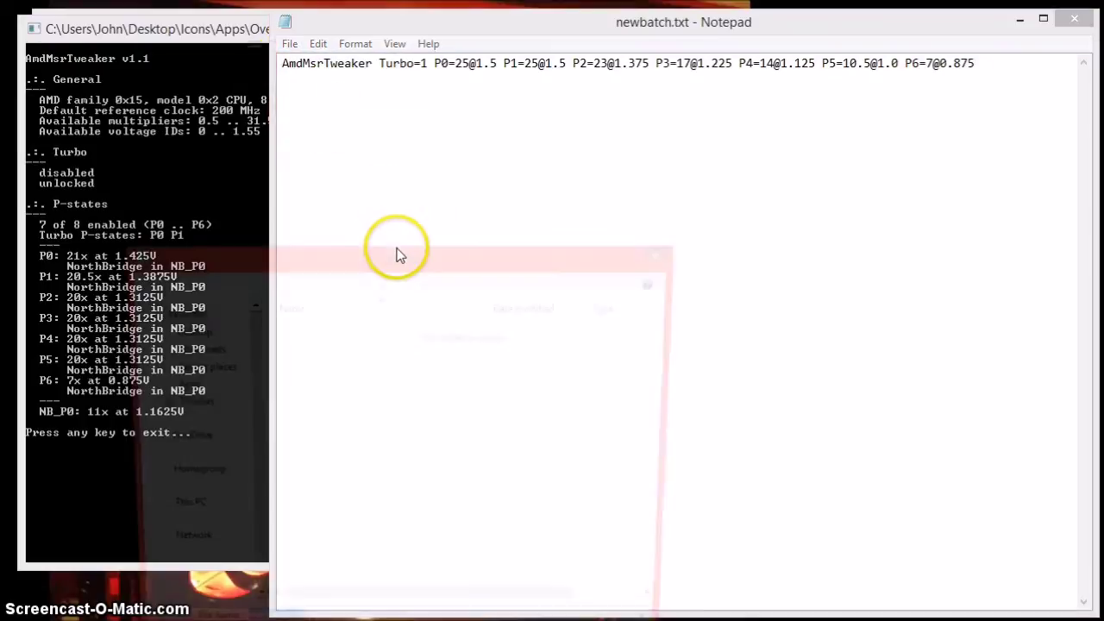
{"action": "left_click_drag", "start_coordinate": [505, 254], "coordinate": [549, 136]}
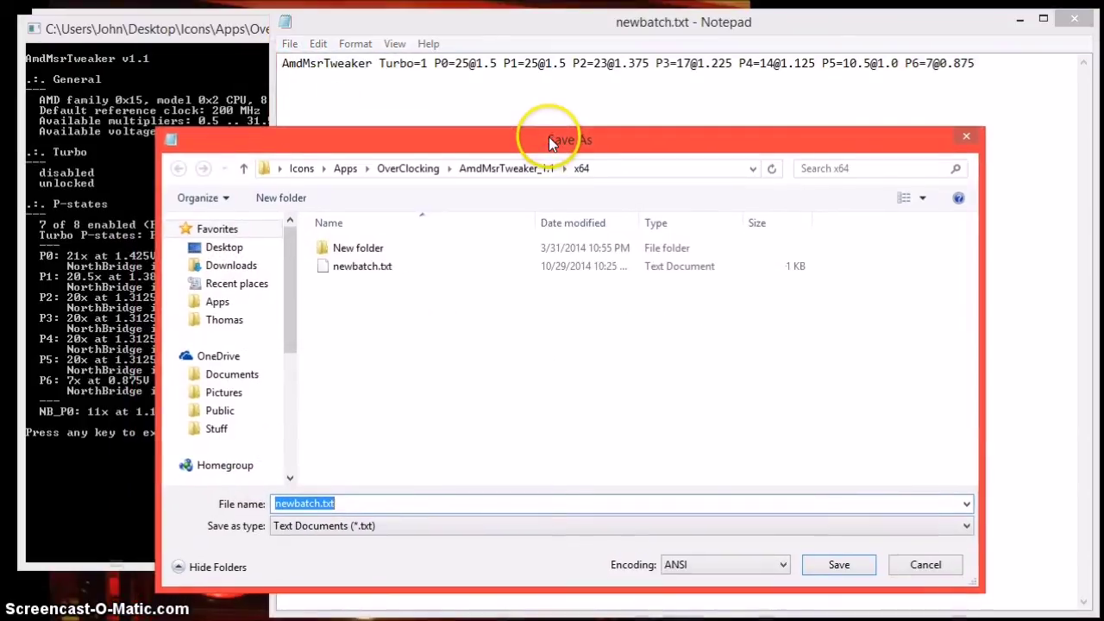
- Replace the file name with '5GHz 1.5V W/ Power Step'
{"action": "left_click", "coordinate": [338, 504]}
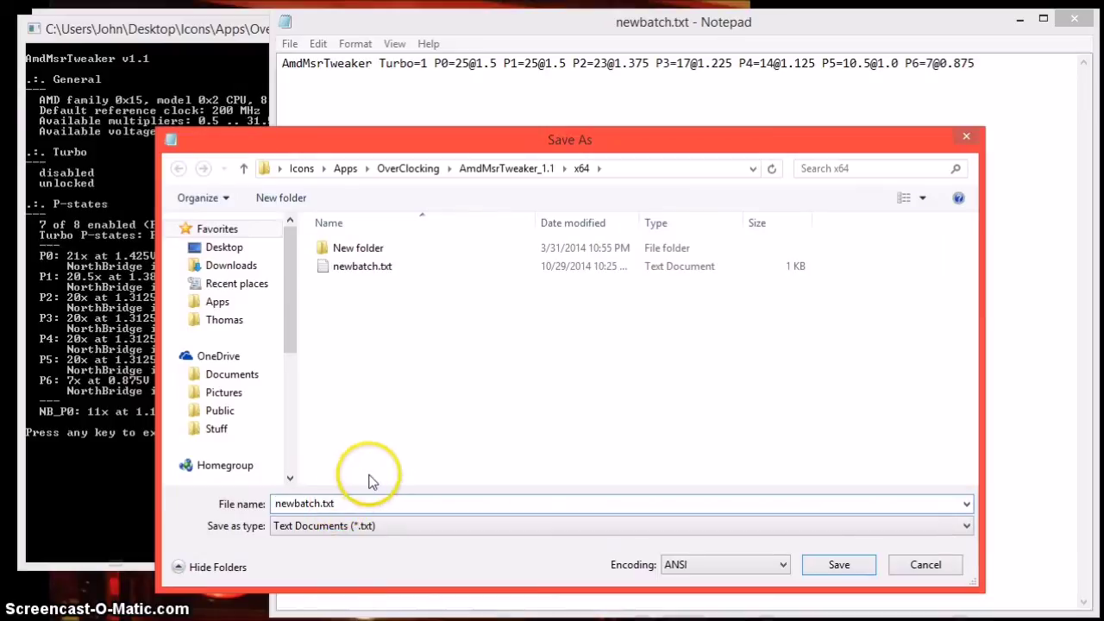
{"action": "left_click_drag", "start_coordinate": [341, 503], "coordinate": [205, 481]}
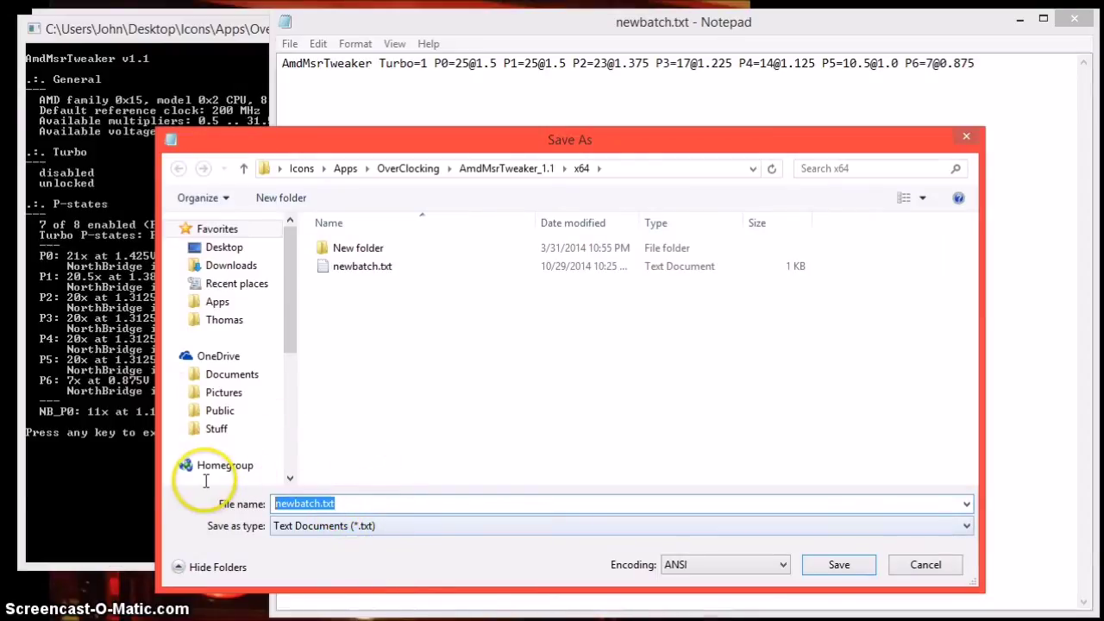
{"action": "type", "text": "5GH"}
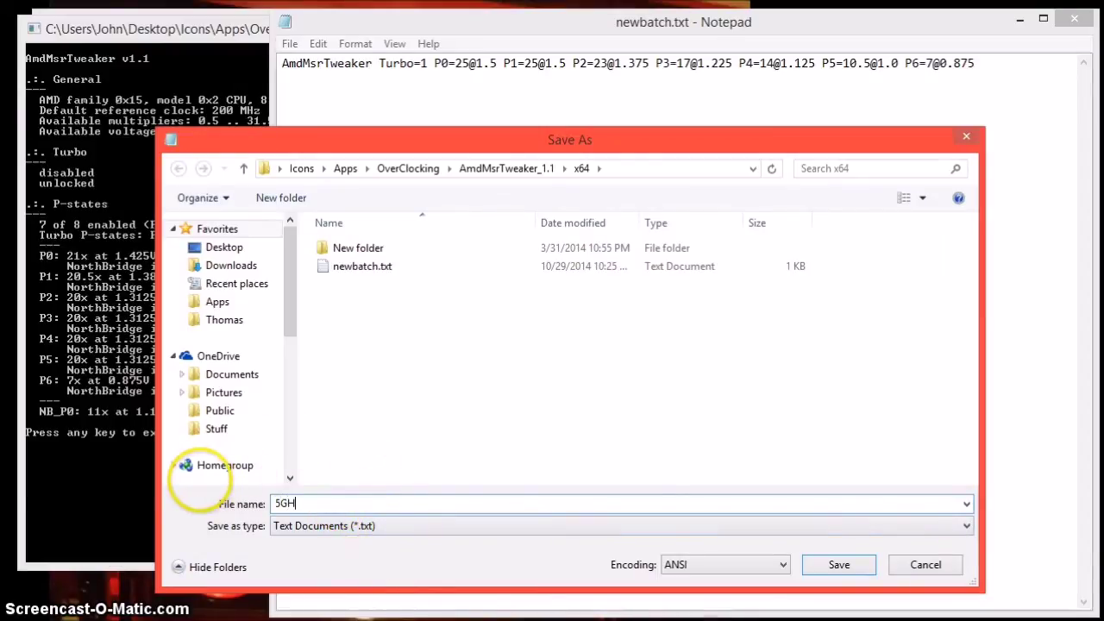
{"action": "type", "text": "z"}
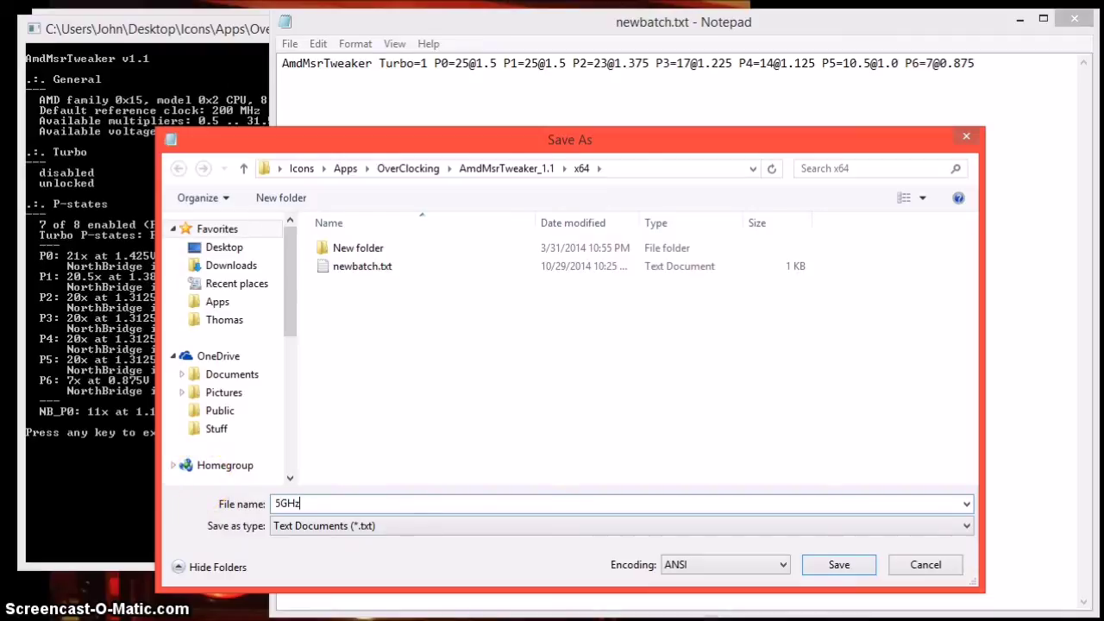
{"action": "type", "text": " 1"}
{"action": "type", "text": ".5V"}
{"action": "type", "text": ","}
{"action": "key", "text": "BackSpace"}
{"action": "type", "text": "w"}
{"action": "key", "text": "BackSpace"}
{"action": "key", "text": "BackSpace"}
{"action": "type", "text": "W/ Power Step"}
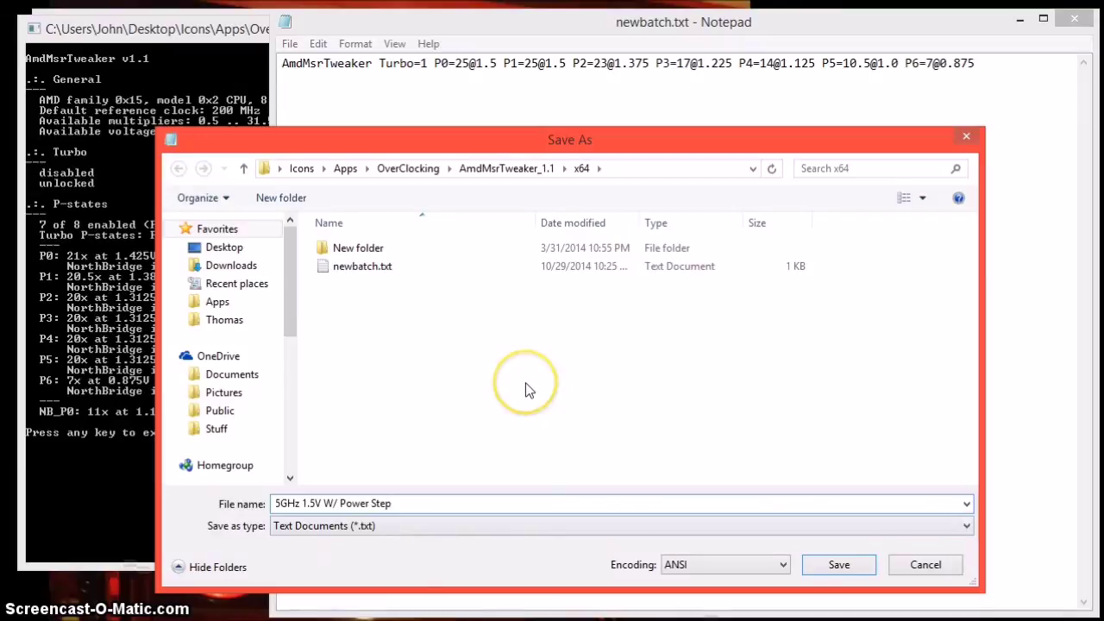
- Save as All Files with a .bat extension, removing the invalid slash, giving '5GHz 1.5V With Power Step.bat'
{"action": "left_click", "coordinate": [583, 526]}
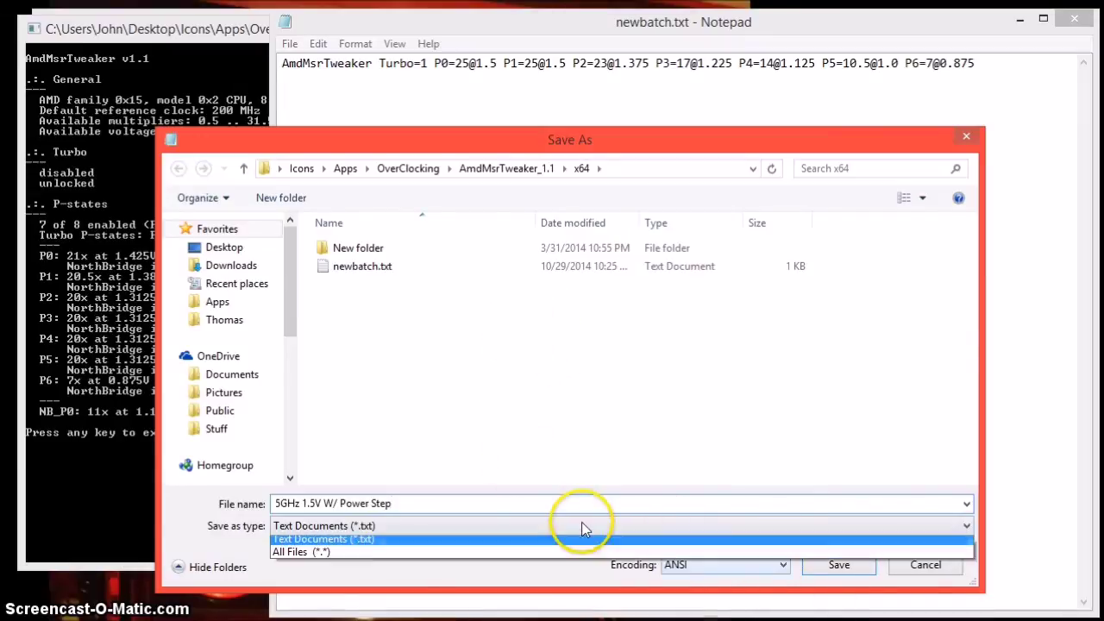
{"action": "left_click", "coordinate": [297, 552]}
{"action": "triple_click", "coordinate": [451, 504]}
{"action": "key", "text": "BackSpace"}
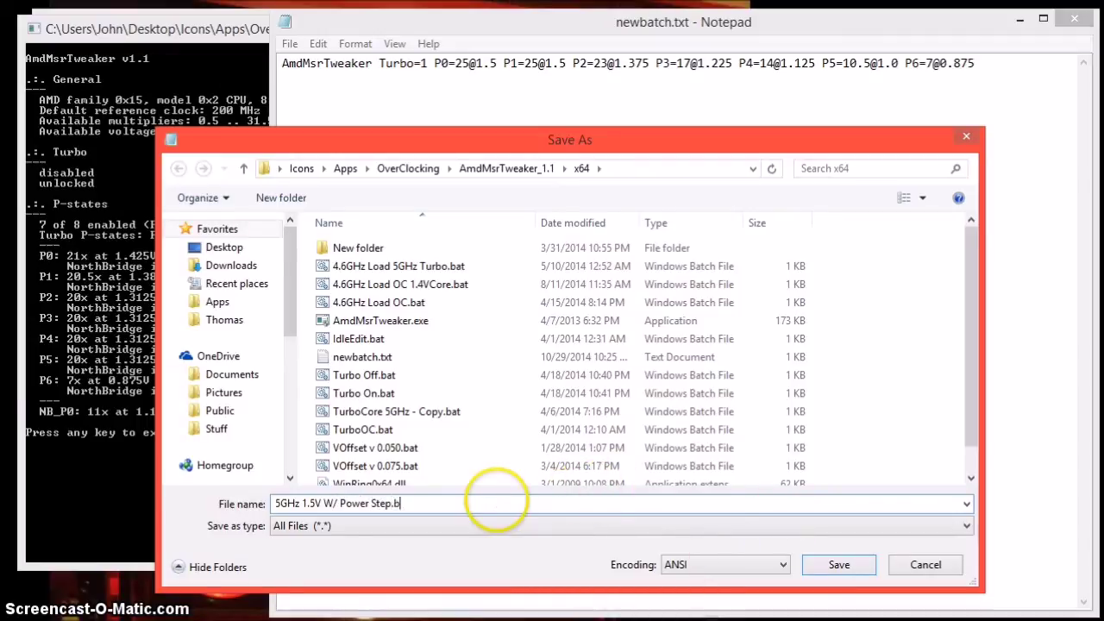
{"action": "type", "text": "at"}
{"action": "left_click", "coordinate": [841, 565]}
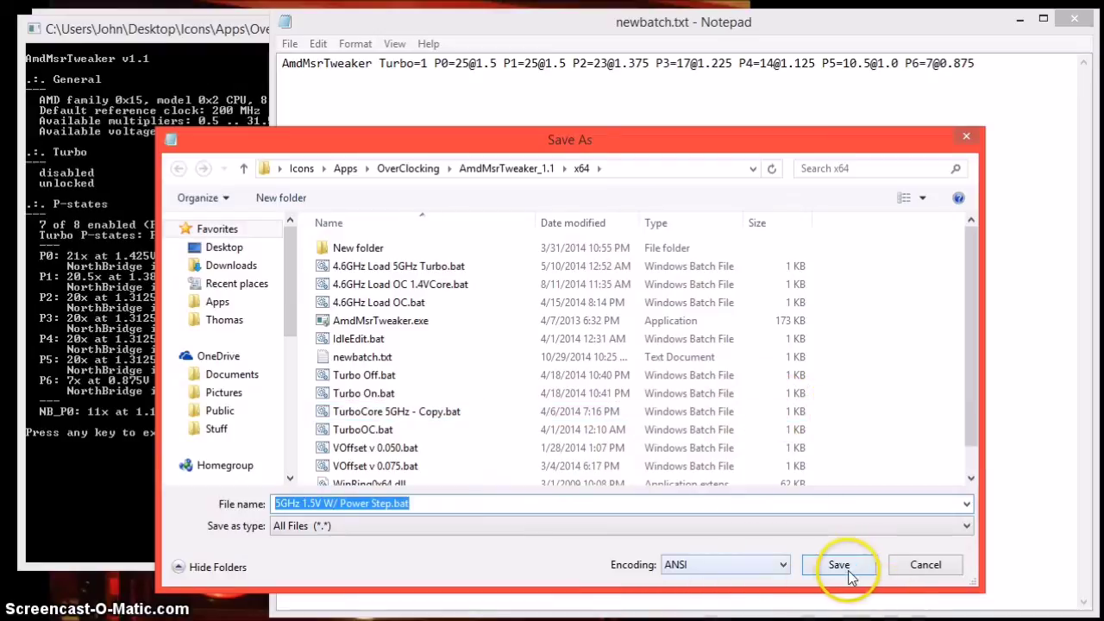
{"action": "left_click", "coordinate": [490, 501]}
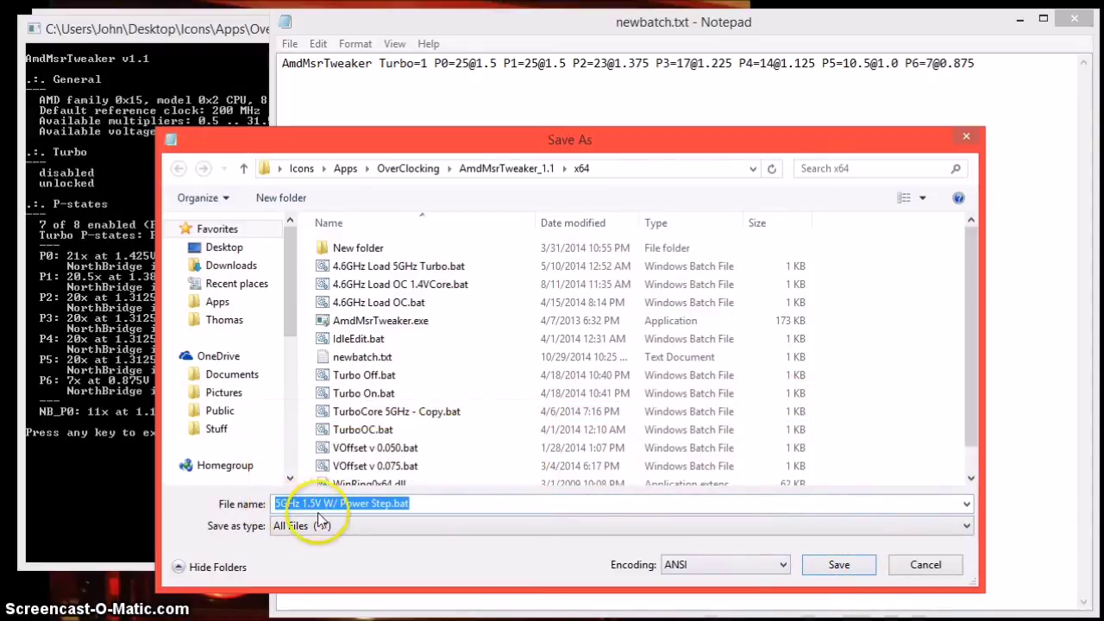
{"action": "left_click", "coordinate": [337, 503]}
{"action": "key", "text": "Delete"}
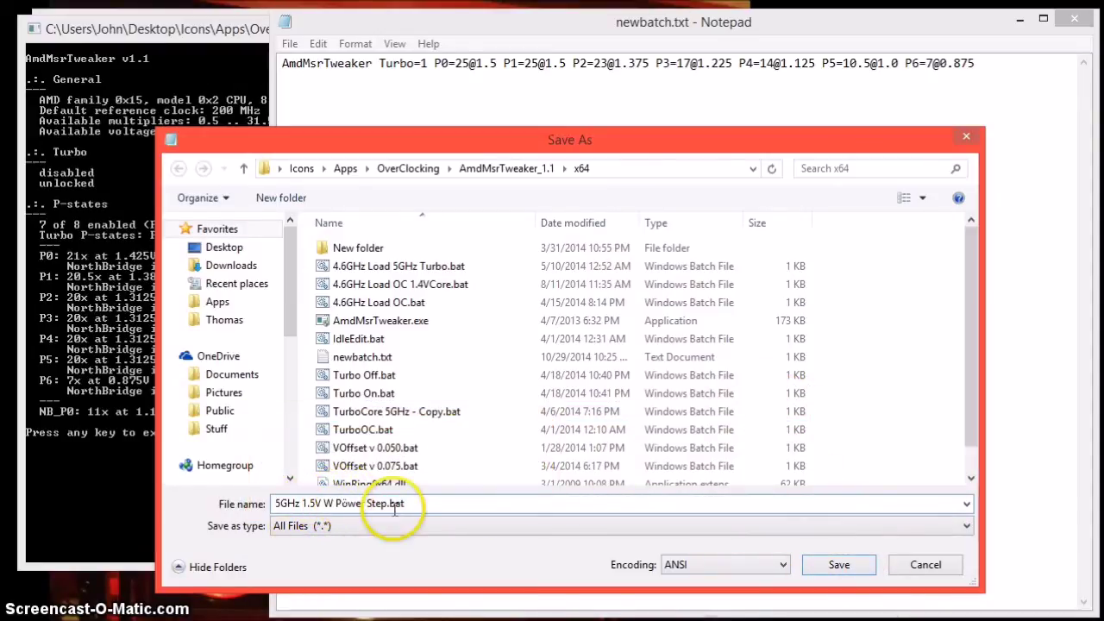
{"action": "left_click", "coordinate": [837, 565]}
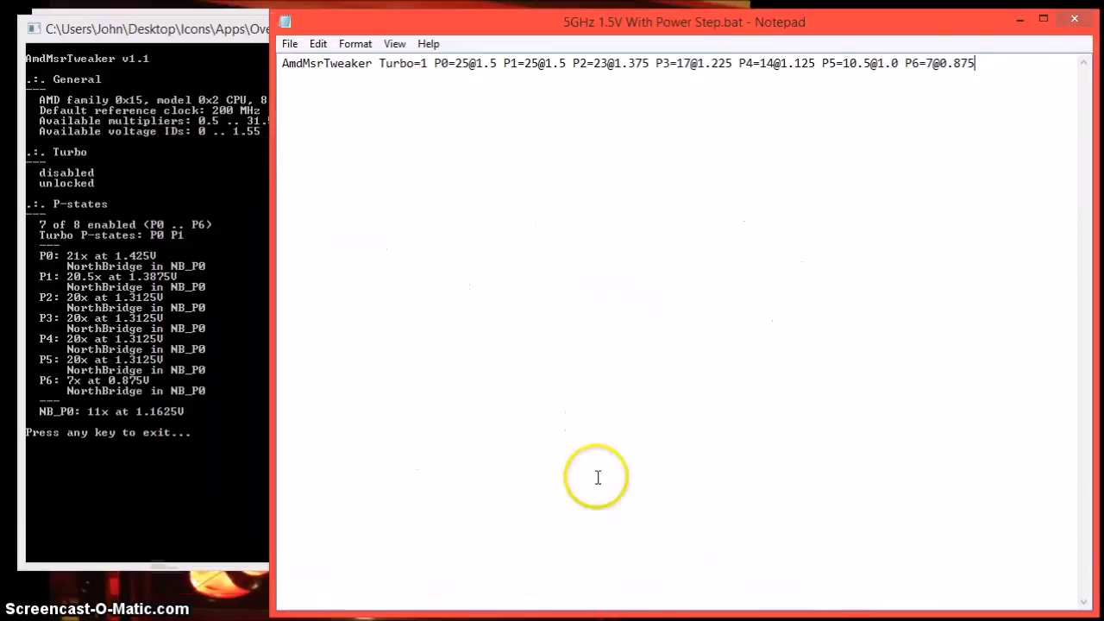
- Close Notepad and the console, then run 5GHz 1.5V With Power Step.bat from the date-sorted x64 folder
{"action": "left_click", "coordinate": [1078, 16]}
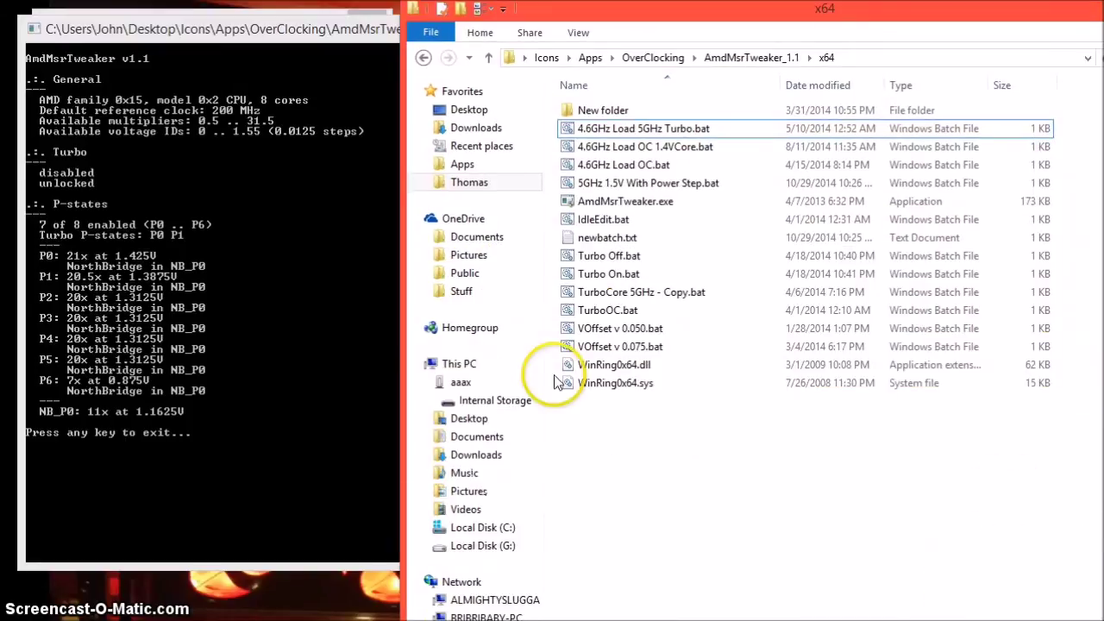
{"action": "left_click", "coordinate": [606, 316]}
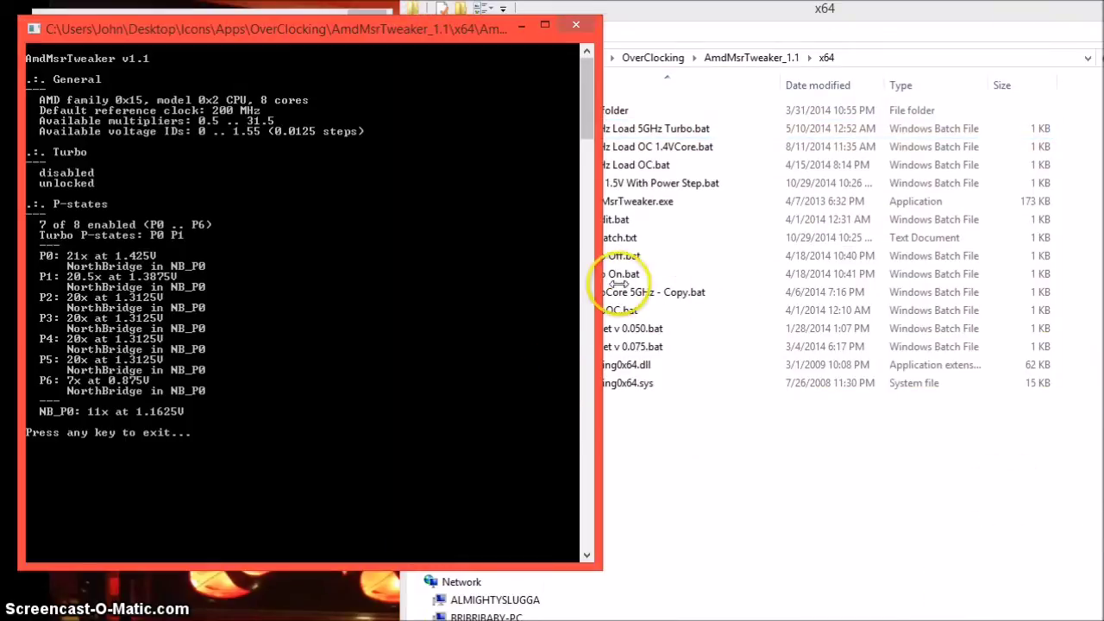
{"action": "key", "text": "Return"}
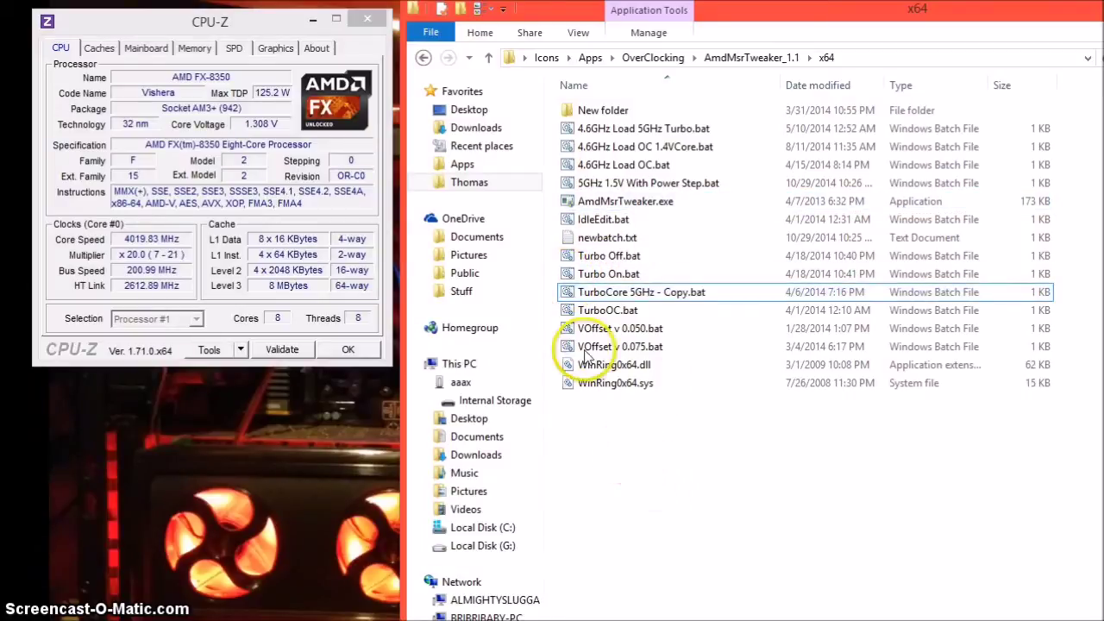
{"action": "left_click", "coordinate": [690, 295]}
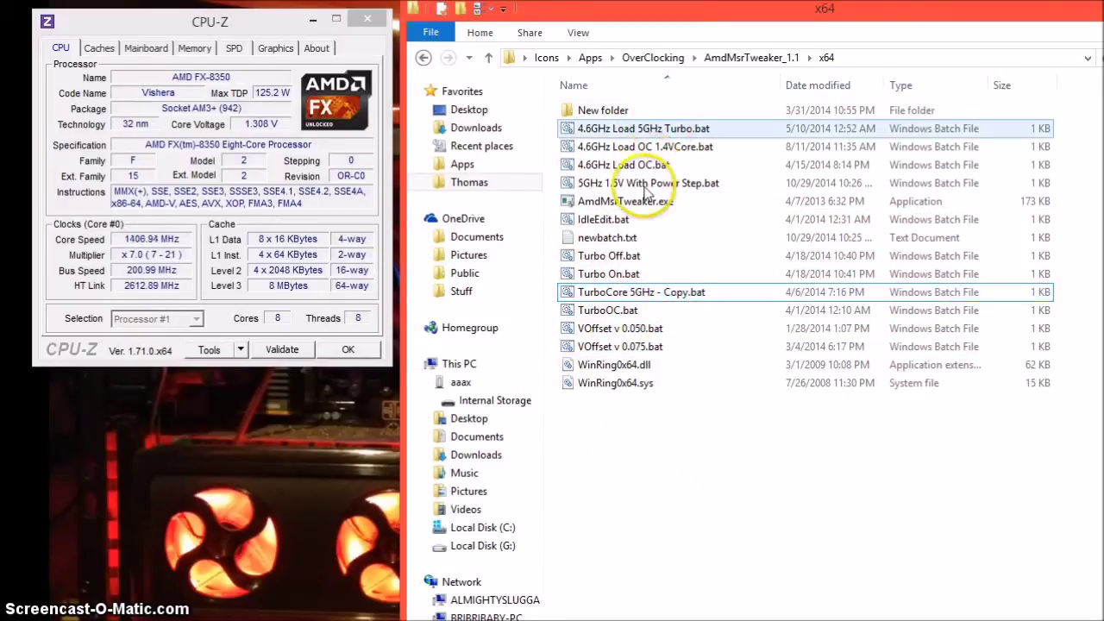
{"action": "left_click", "coordinate": [647, 183]}
{"action": "left_click", "coordinate": [816, 86]}
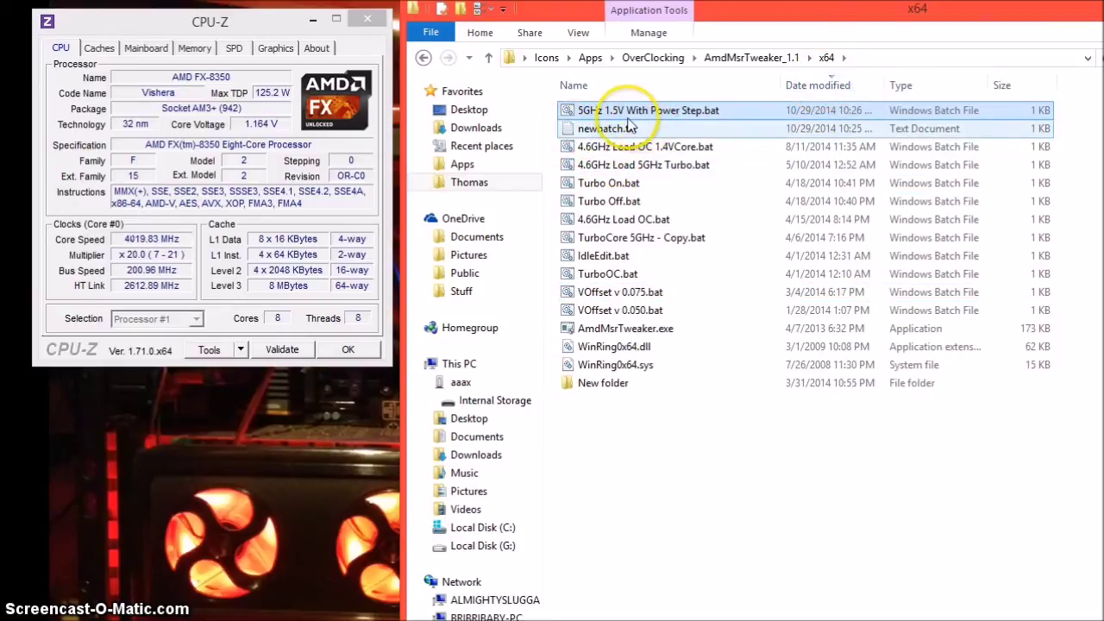
{"action": "left_click", "coordinate": [621, 328]}
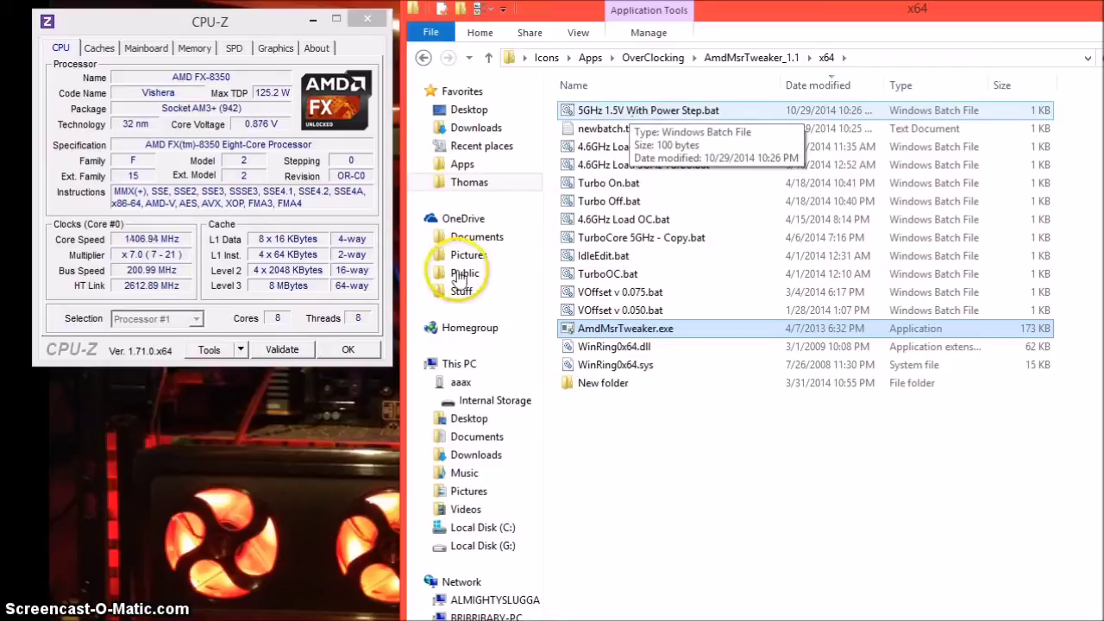
{"action": "double_click", "coordinate": [647, 110]}
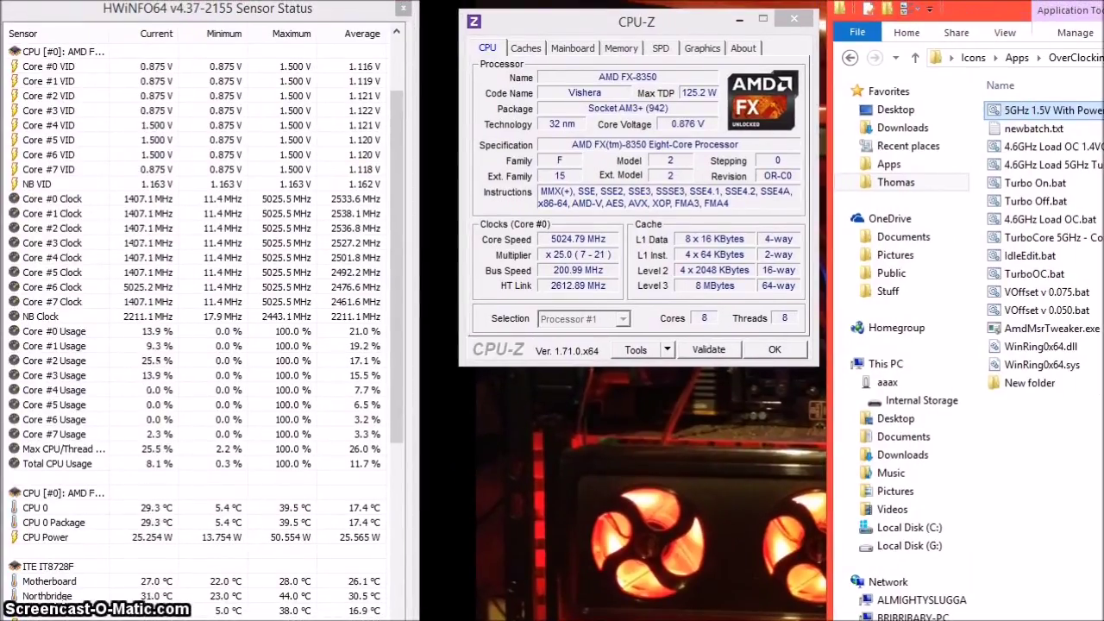
{"action": "left_click", "coordinate": [51, 272]}
{"action": "left_click", "coordinate": [52, 242]}
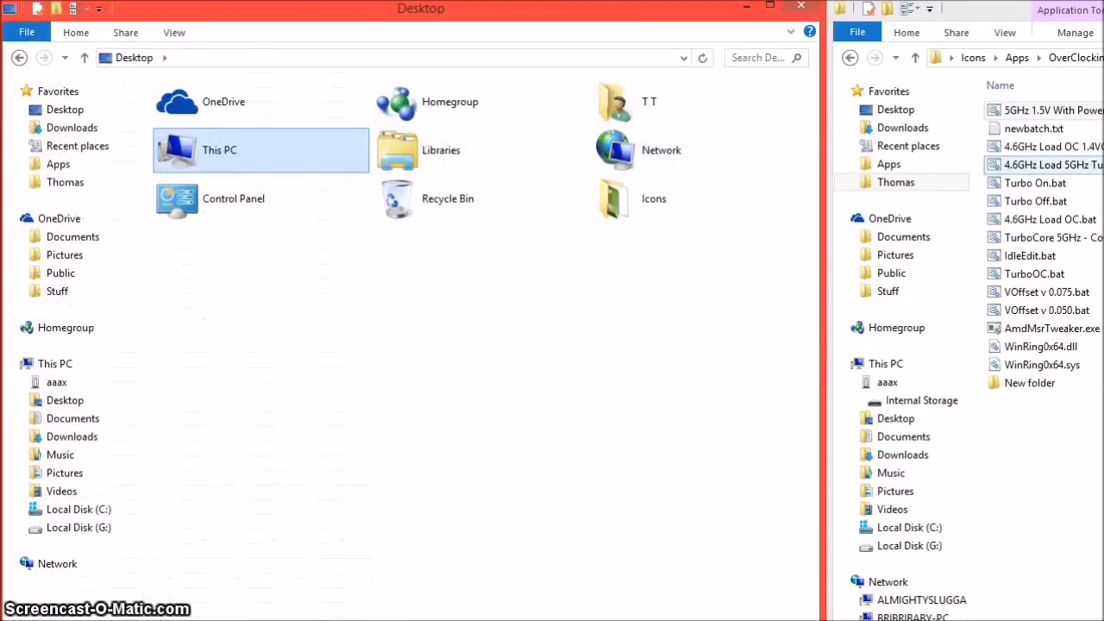
{"action": "left_click", "coordinate": [815, 9]}
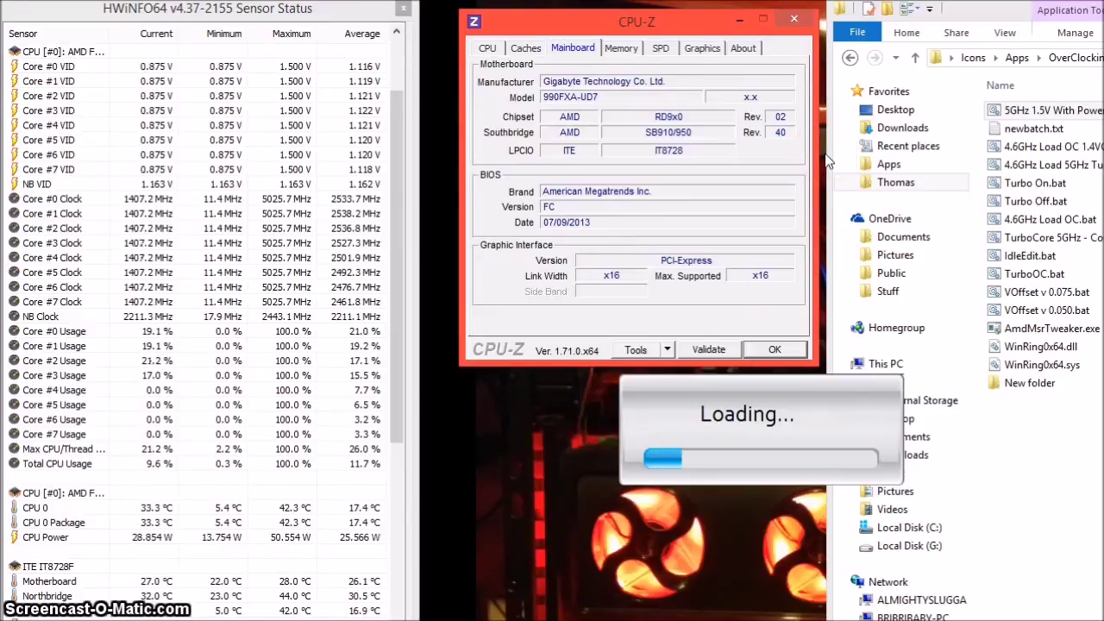
- Browse CPU-Z's Caches, Memory, SPD, Graphics and About pages
{"action": "key", "text": "ctrl+shift+Tab"}
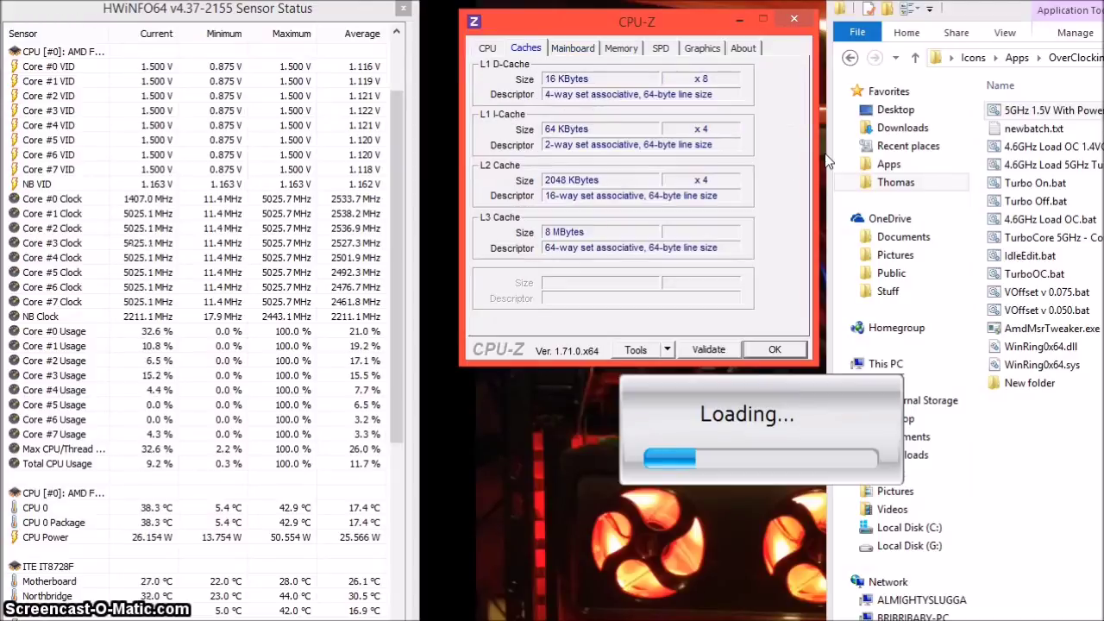
{"action": "left_click", "coordinate": [621, 48]}
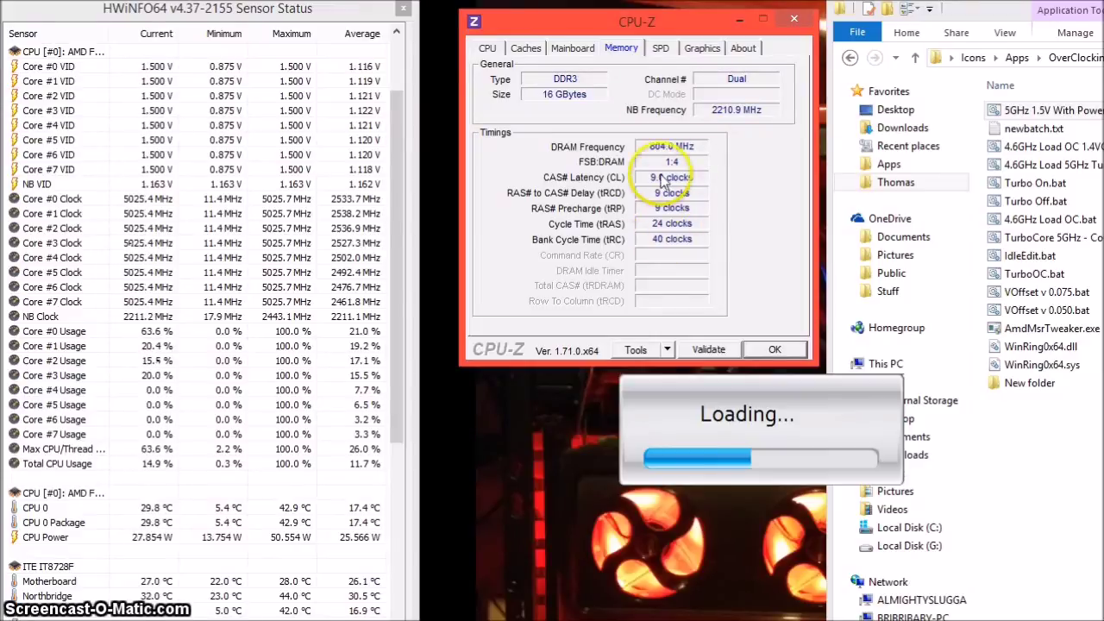
{"action": "left_click", "coordinate": [660, 48]}
{"action": "left_click", "coordinate": [622, 48]}
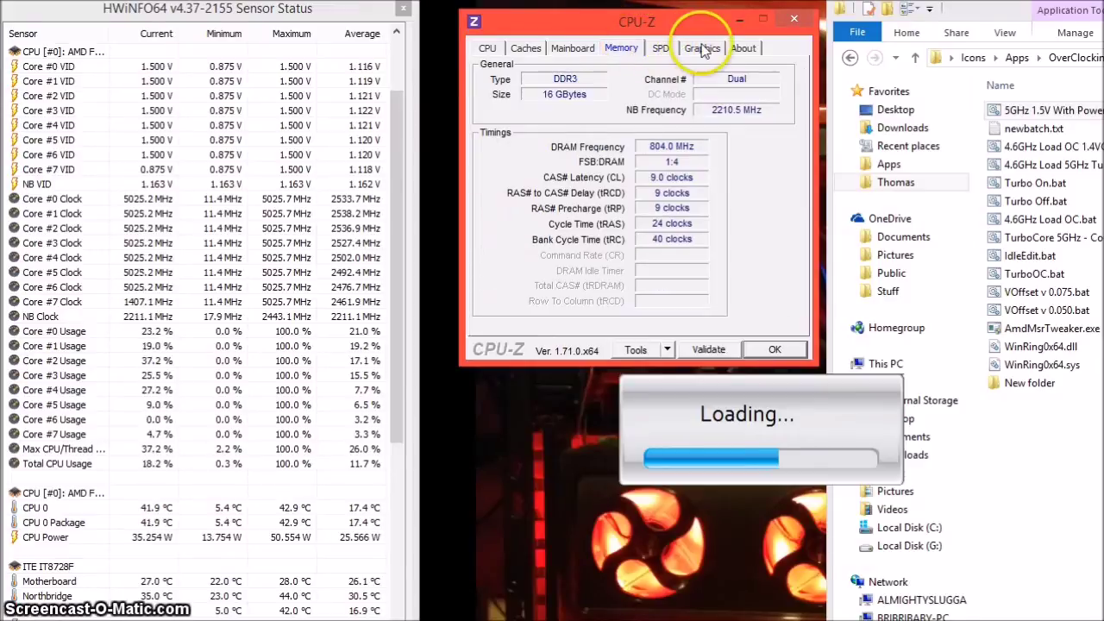
{"action": "left_click", "coordinate": [702, 48]}
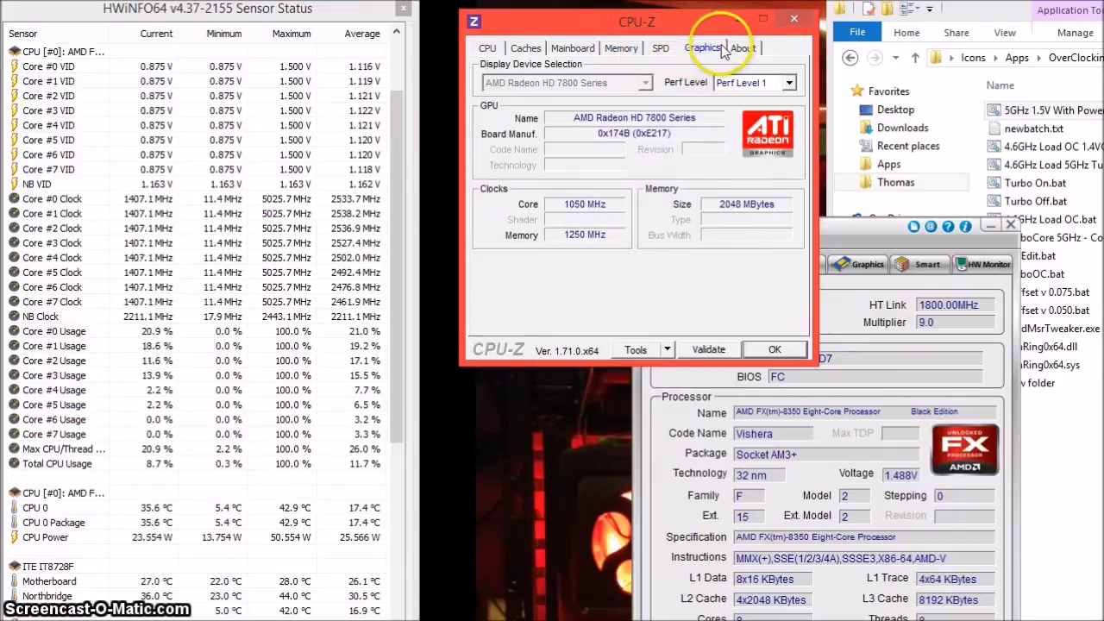
{"action": "left_click", "coordinate": [747, 49]}
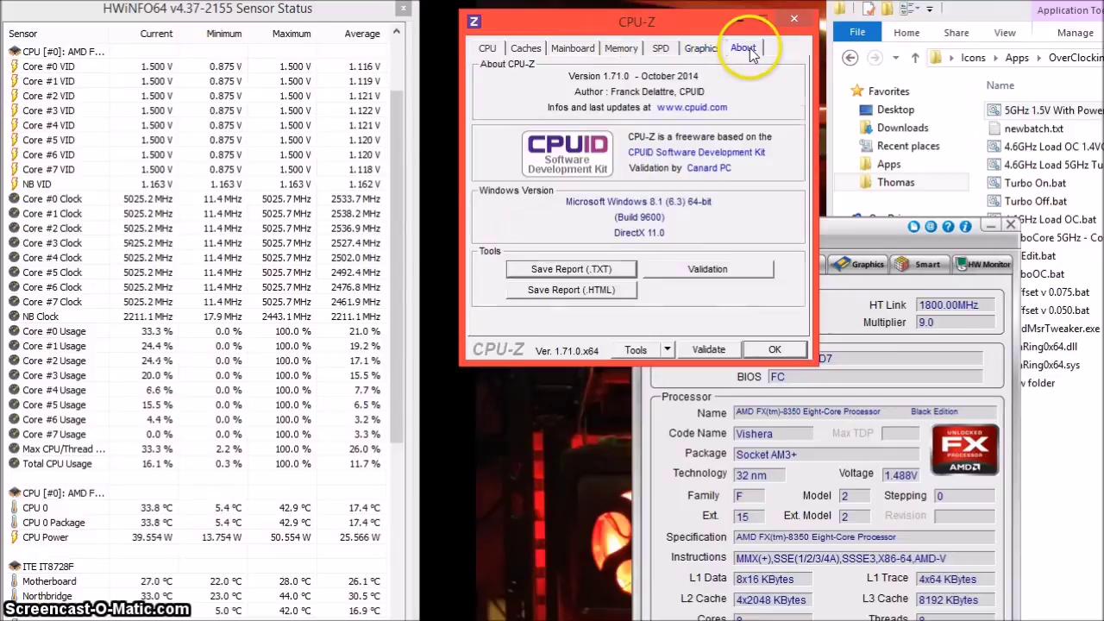
- Confirm the CPU at about 5024 MHz in CPU-Z, then show EasyTune6's Tuner page
{"action": "left_click", "coordinate": [487, 48]}
{"action": "left_click", "coordinate": [620, 48]}
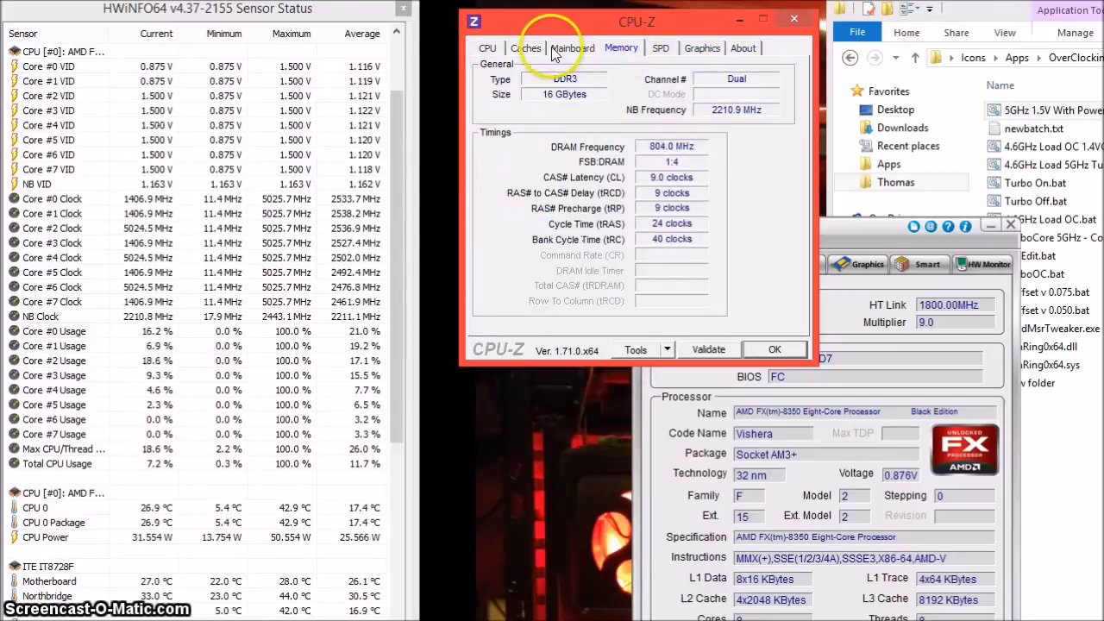
{"action": "left_click", "coordinate": [487, 48]}
{"action": "left_click", "coordinate": [827, 220]}
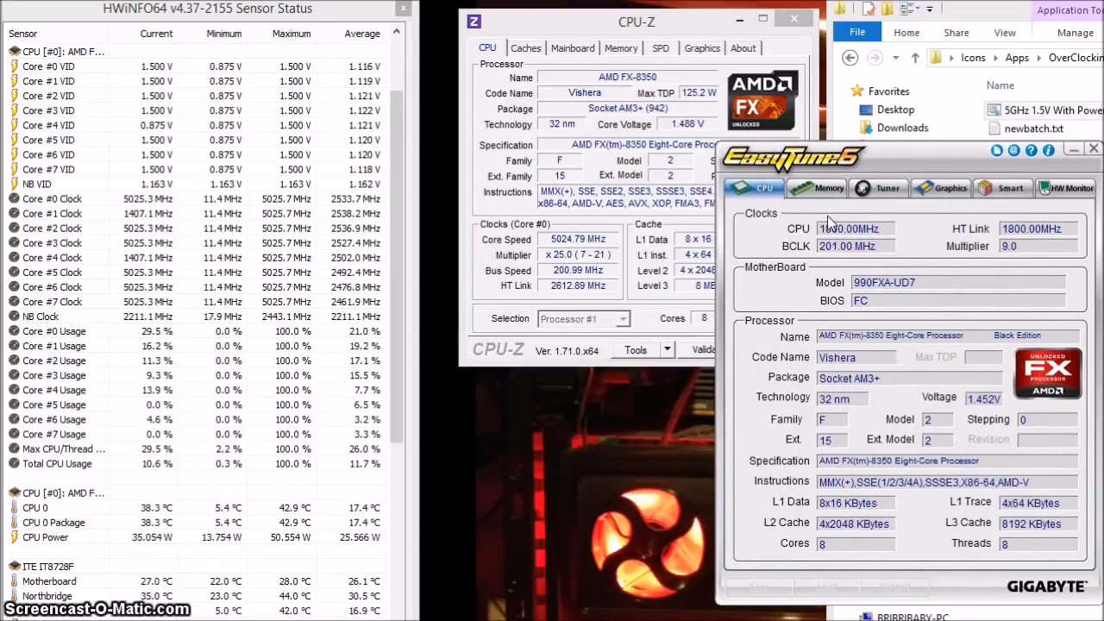
{"action": "left_click", "coordinate": [881, 188]}
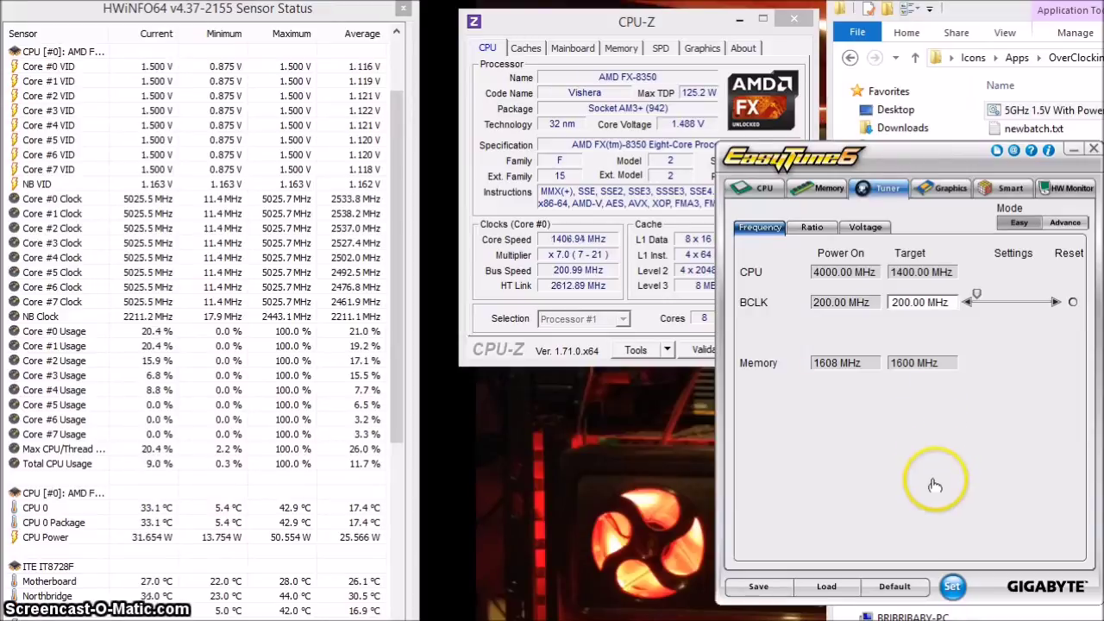
- Apply EasyTune6's tuned clocks, check fan/temperature and CPU clock readings, then close EasyTune6
{"action": "left_click", "coordinate": [953, 586]}
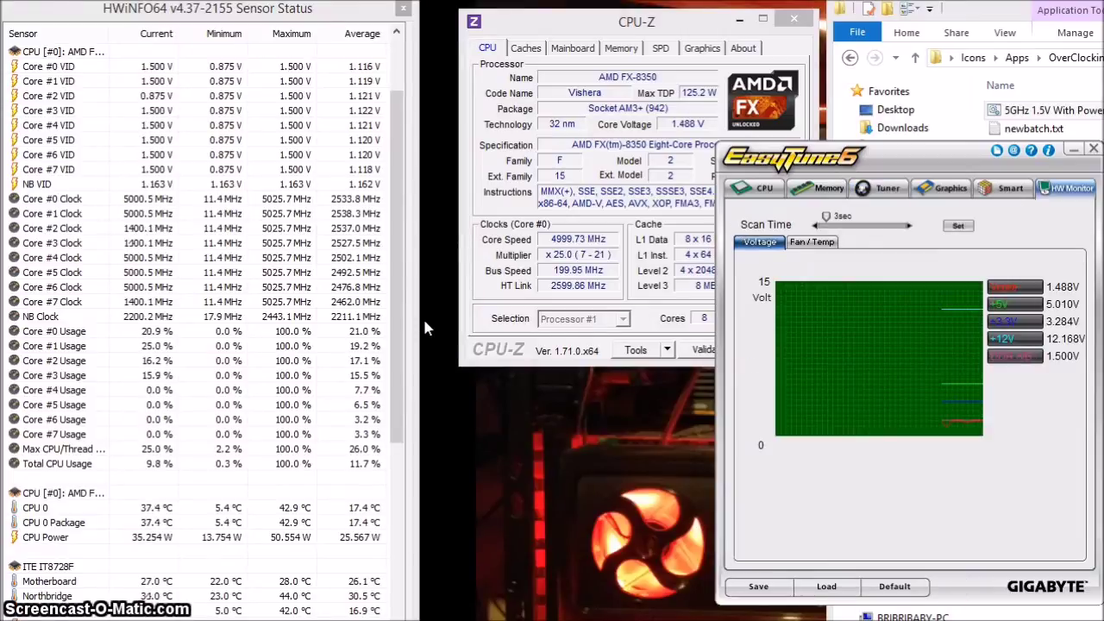
{"action": "left_click", "coordinate": [797, 246]}
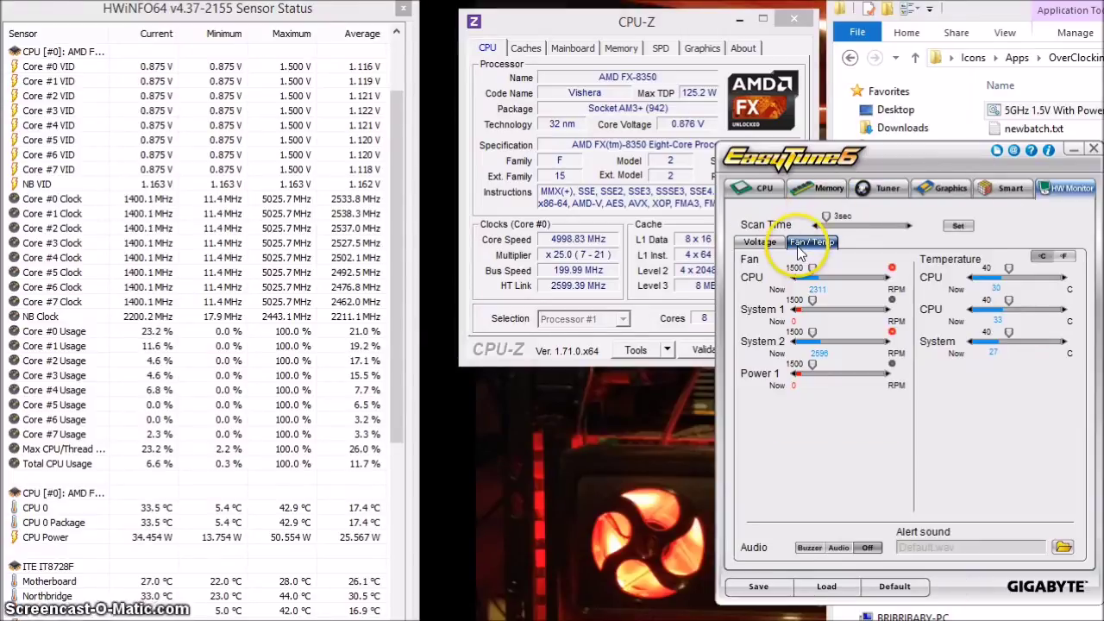
{"action": "left_click", "coordinate": [762, 190]}
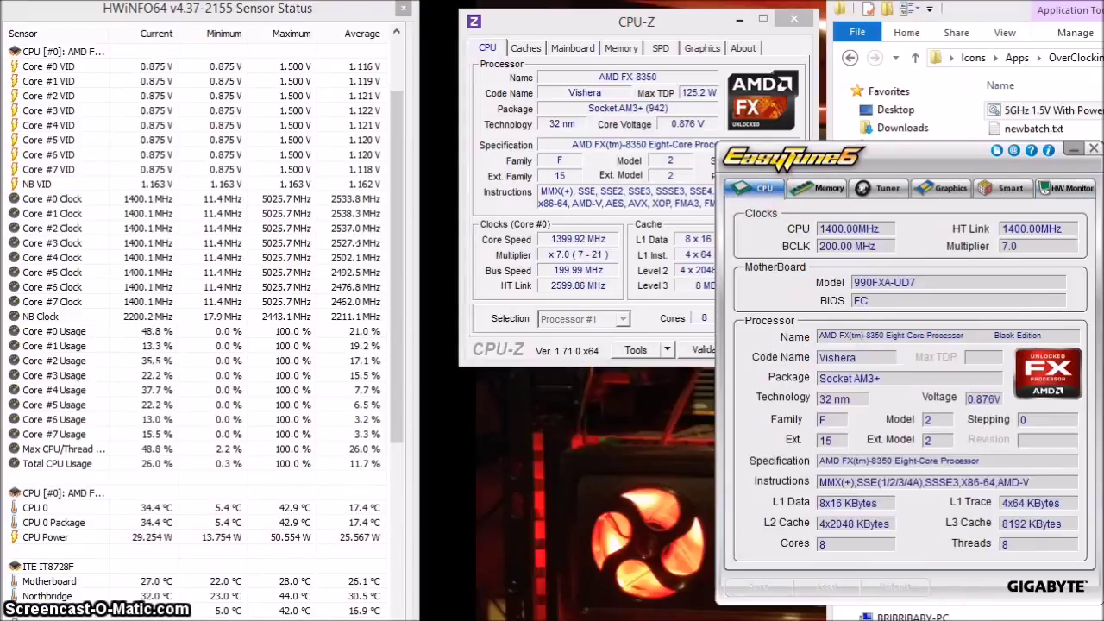
{"action": "left_click", "coordinate": [363, 361]}
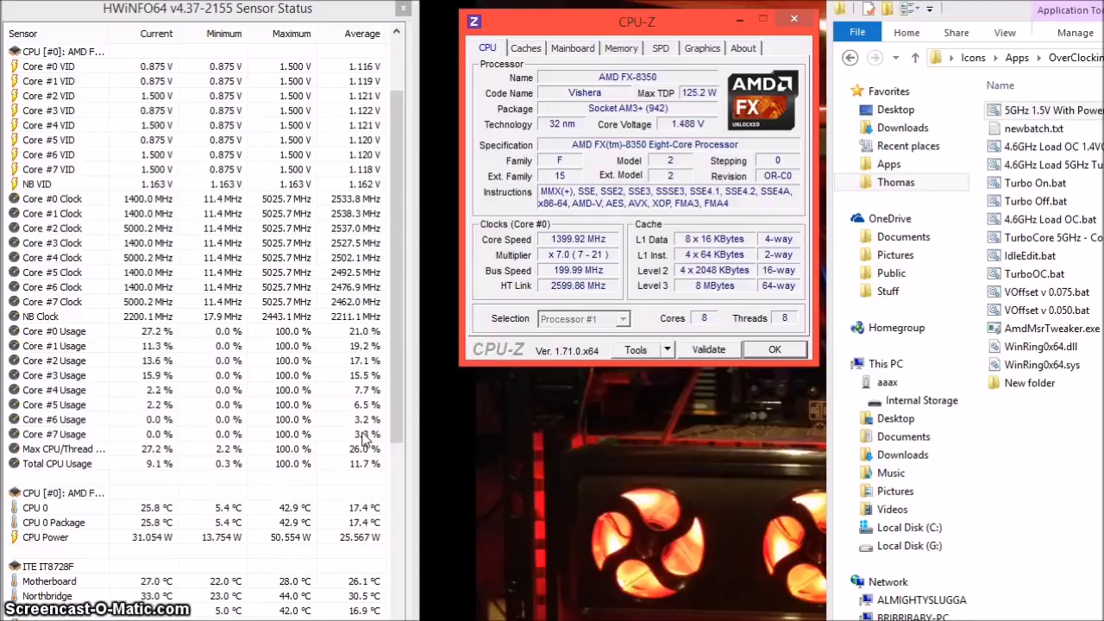
{"action": "key", "text": "super+Down"}
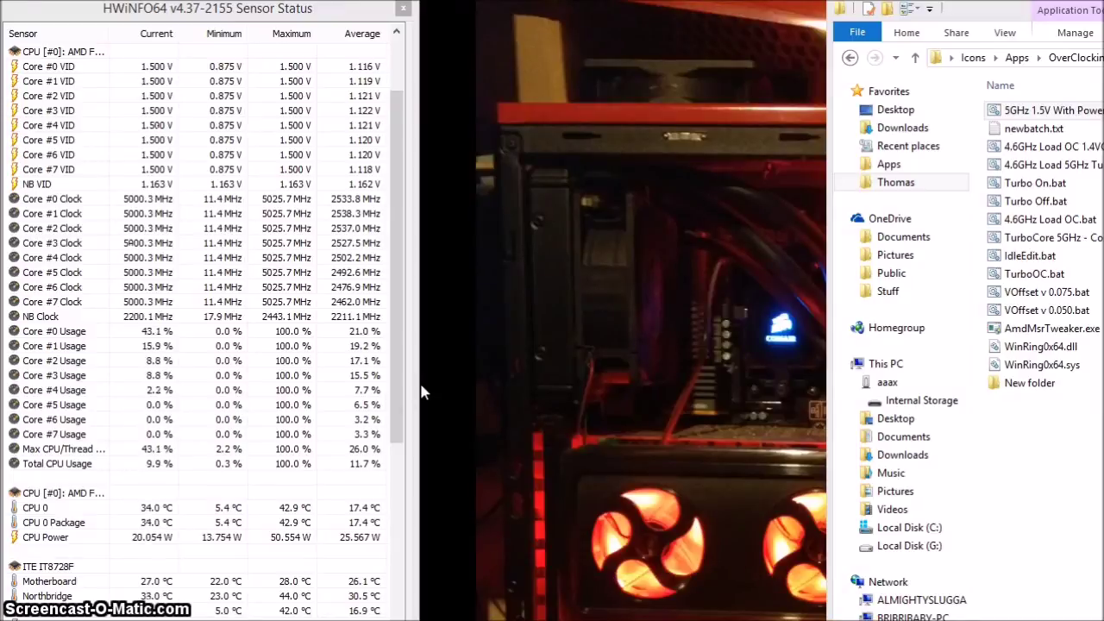
{"action": "key", "text": "alt+Tab"}
{"action": "left_click", "coordinate": [440, 291]}
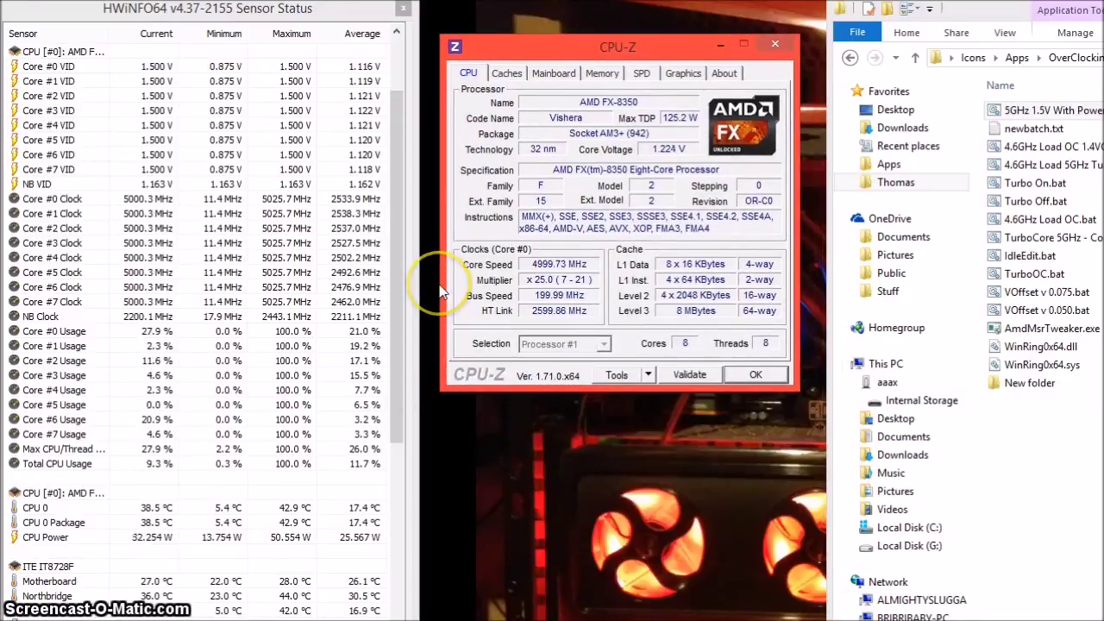
- Scroll through HWiNFO64's voltage, drive and GPU sensor readings, then bring up the Win+X system menu
{"action": "left_click", "coordinate": [421, 412]}
{"action": "scroll", "coordinate": [420, 412], "scroll_direction": "down", "scroll_amount": 2}
{"action": "scroll", "coordinate": [420, 411], "scroll_direction": "down", "scroll_amount": 2}
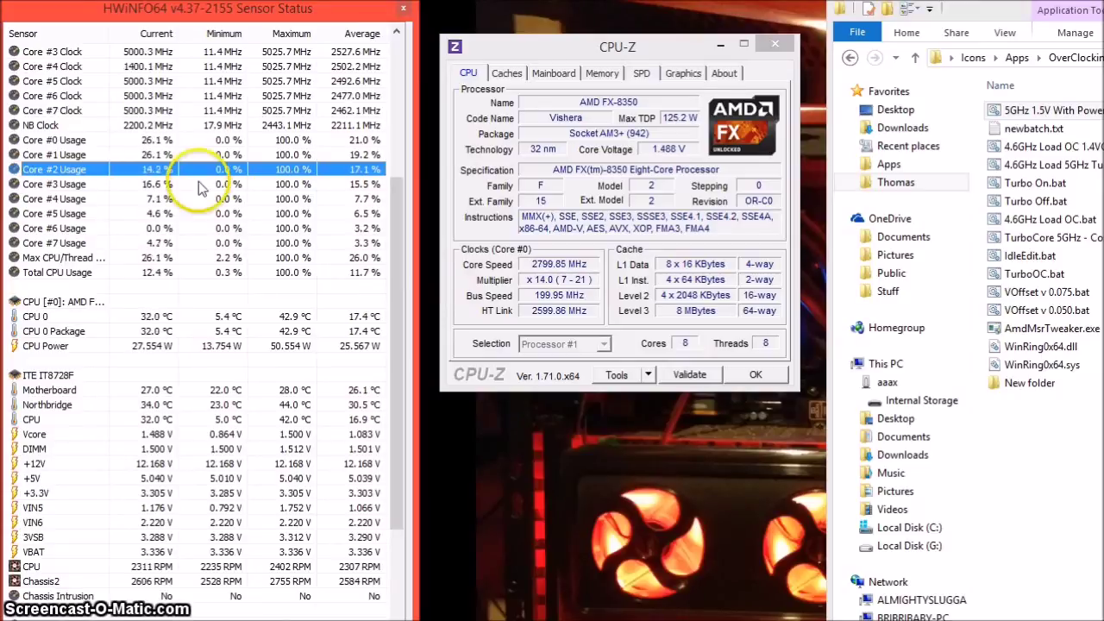
{"action": "scroll", "coordinate": [207, 411], "scroll_direction": "down", "scroll_amount": 1}
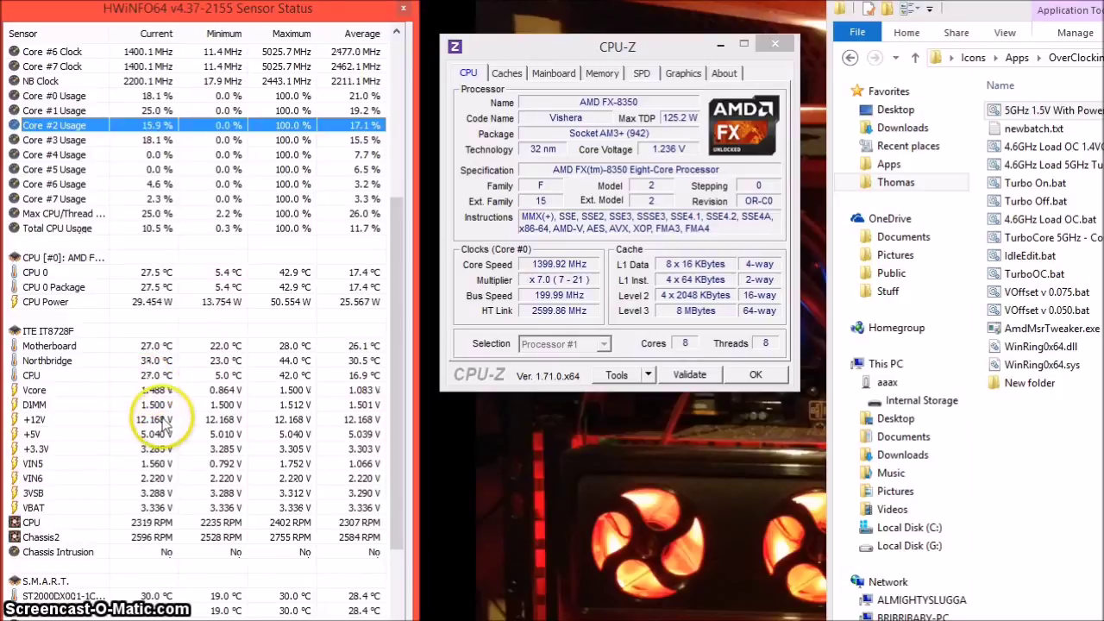
{"action": "scroll", "coordinate": [152, 362], "scroll_direction": "down", "scroll_amount": 13}
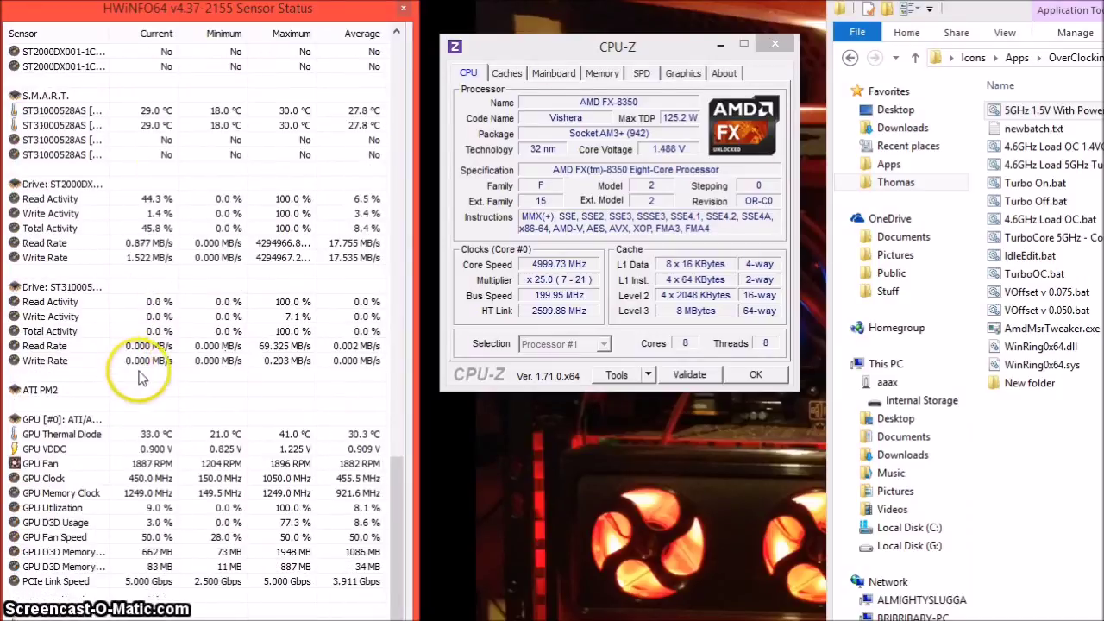
{"action": "scroll", "coordinate": [197, 345], "scroll_direction": "up", "scroll_amount": 15}
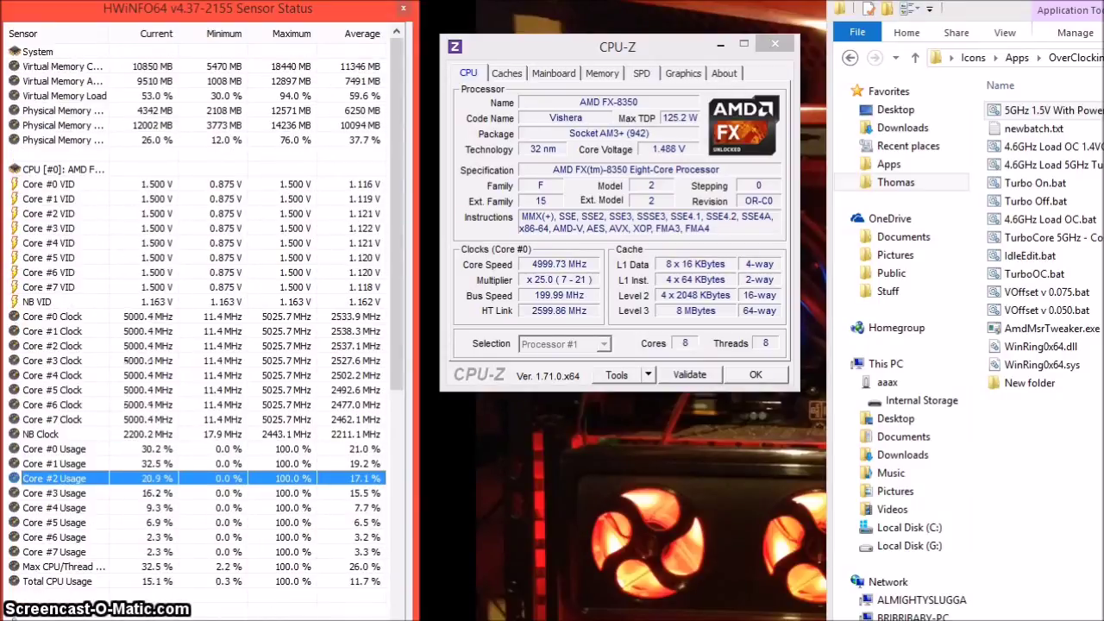
{"action": "key", "text": "super+x"}
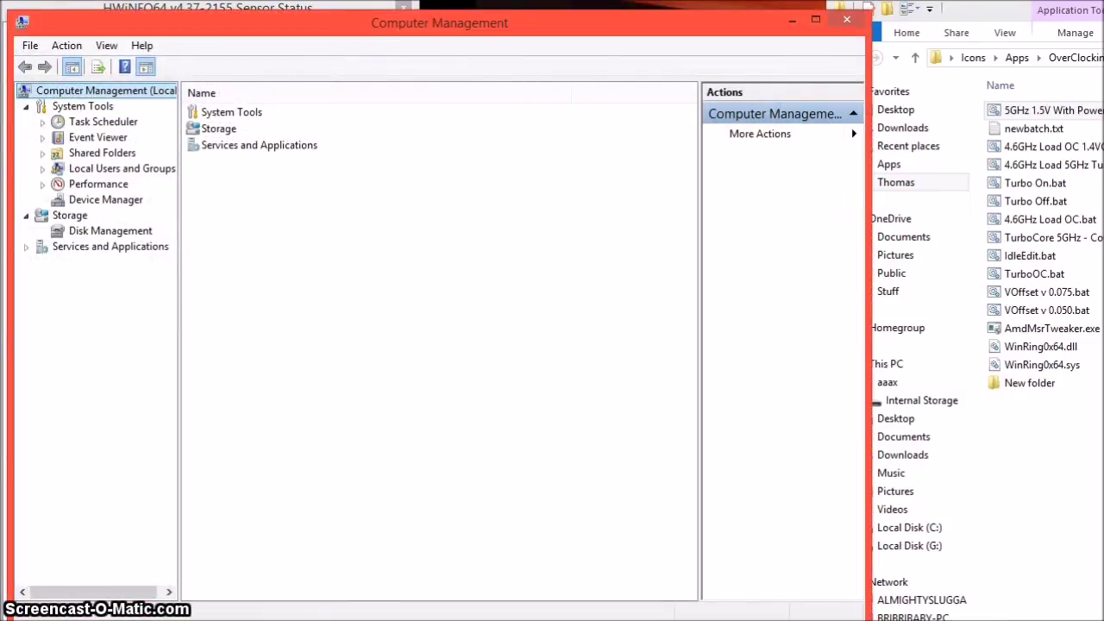
- Select Task Scheduler under System Tools and launch the Create Basic Task wizard
{"action": "left_click_drag", "start_coordinate": [387, 26], "coordinate": [609, 20]}
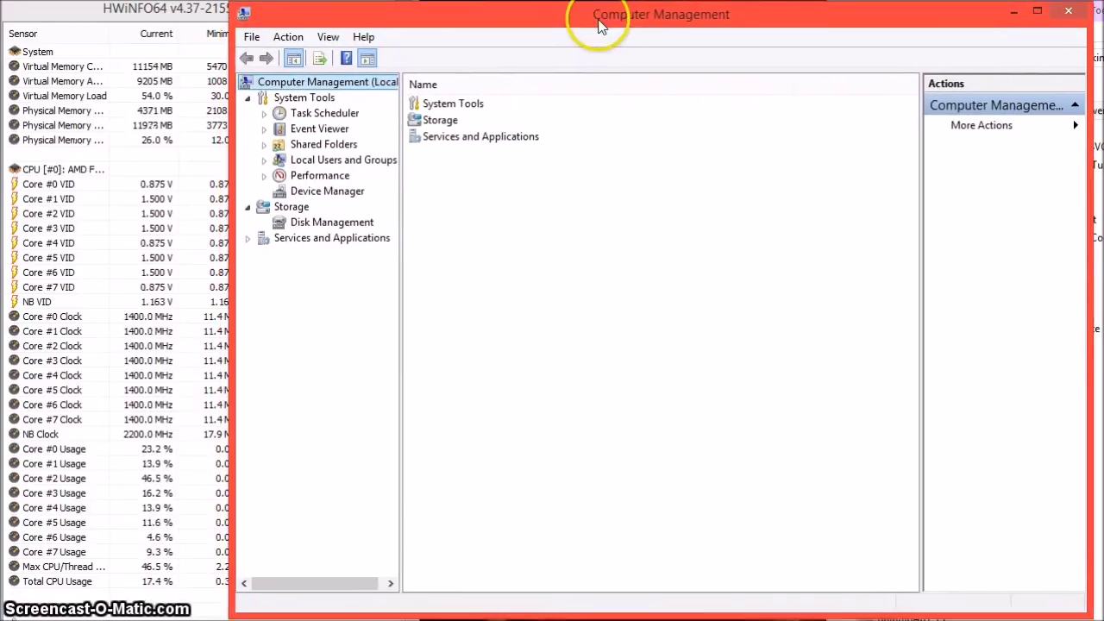
{"action": "left_click", "coordinate": [280, 113]}
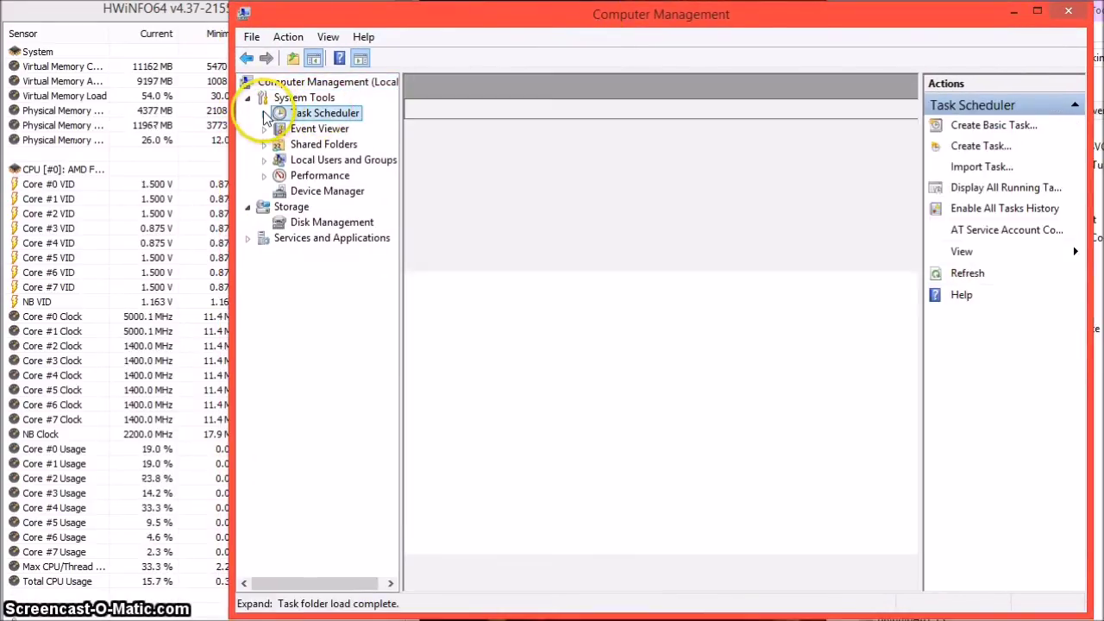
{"action": "left_click", "coordinate": [264, 113]}
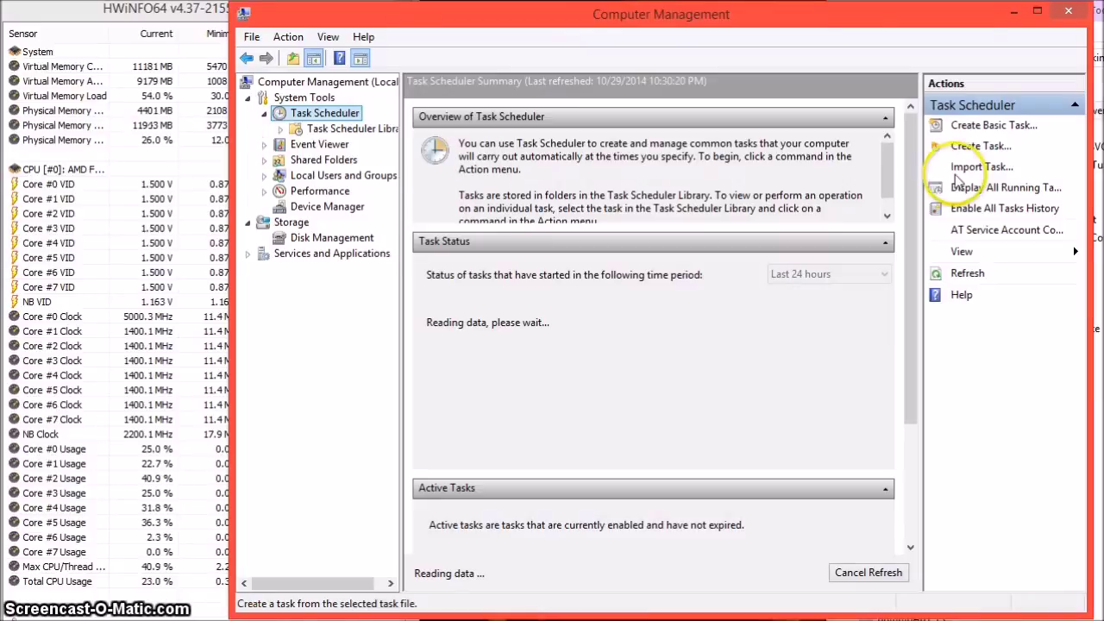
{"action": "left_click", "coordinate": [990, 127]}
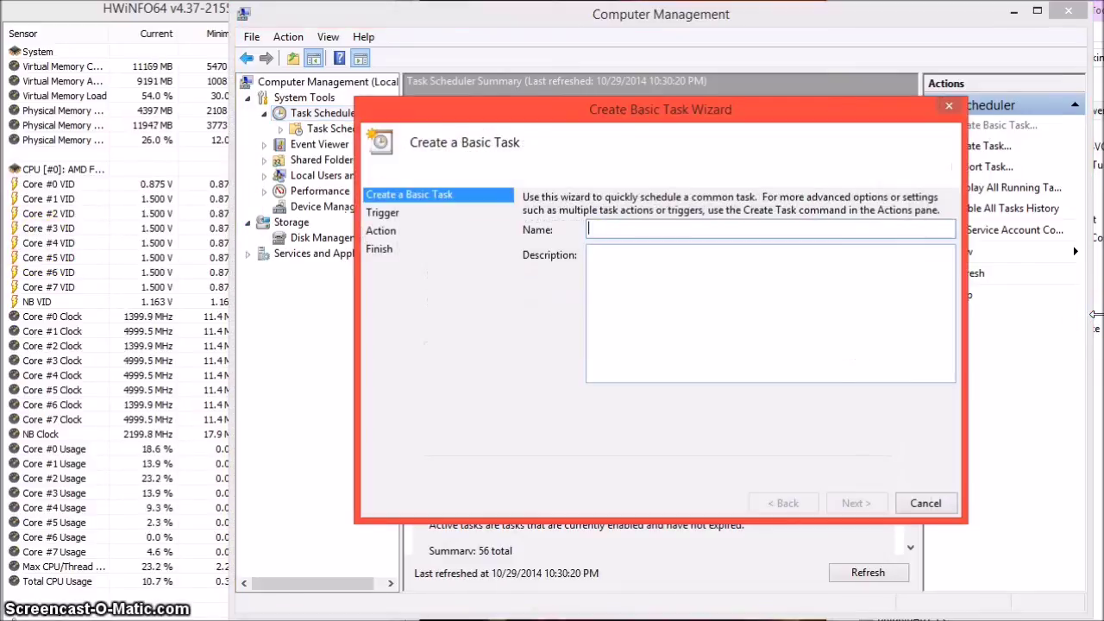
- Name the task '5GHz OC On Load' and set it to trigger when the user logs on
{"action": "type", "text": "5G"}
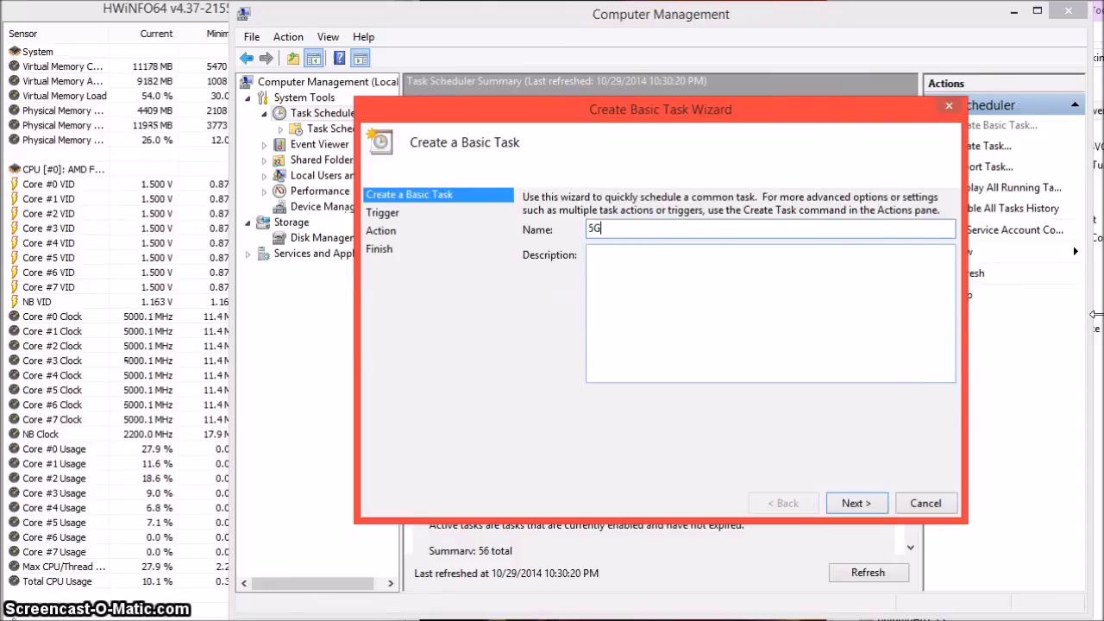
{"action": "type", "text": "Hz OC On Load"}
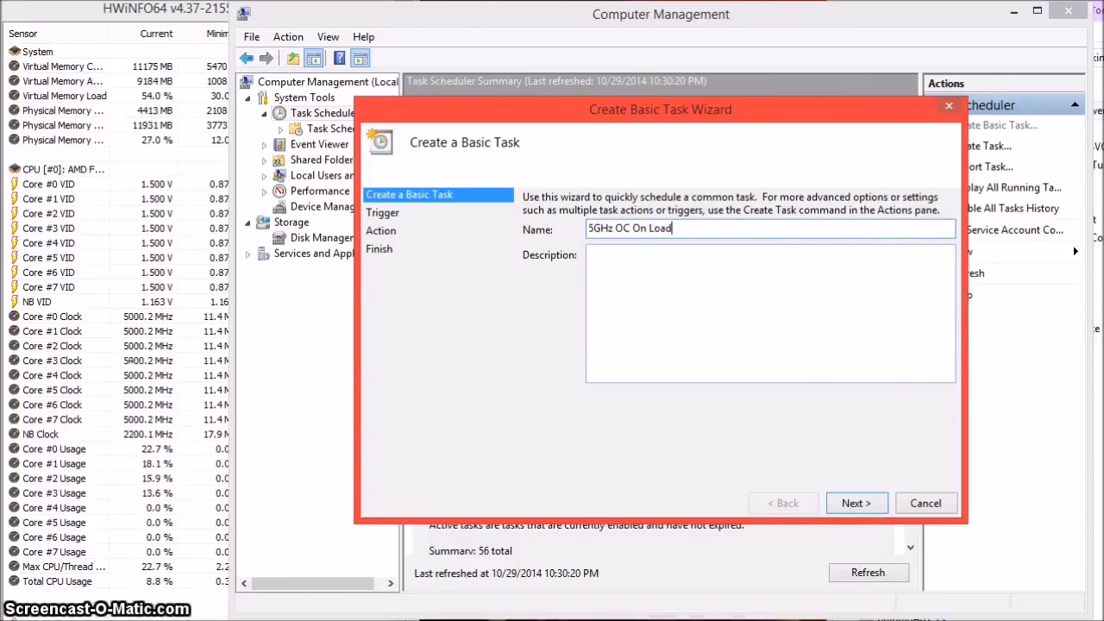
{"action": "key", "text": "Return"}
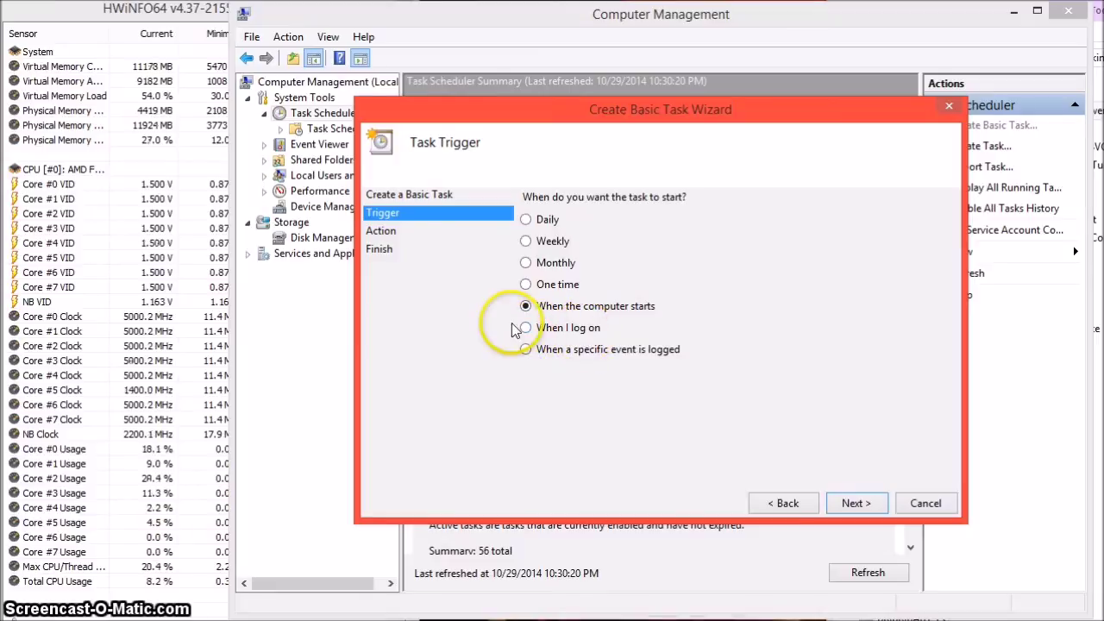
{"action": "left_click", "coordinate": [538, 332]}
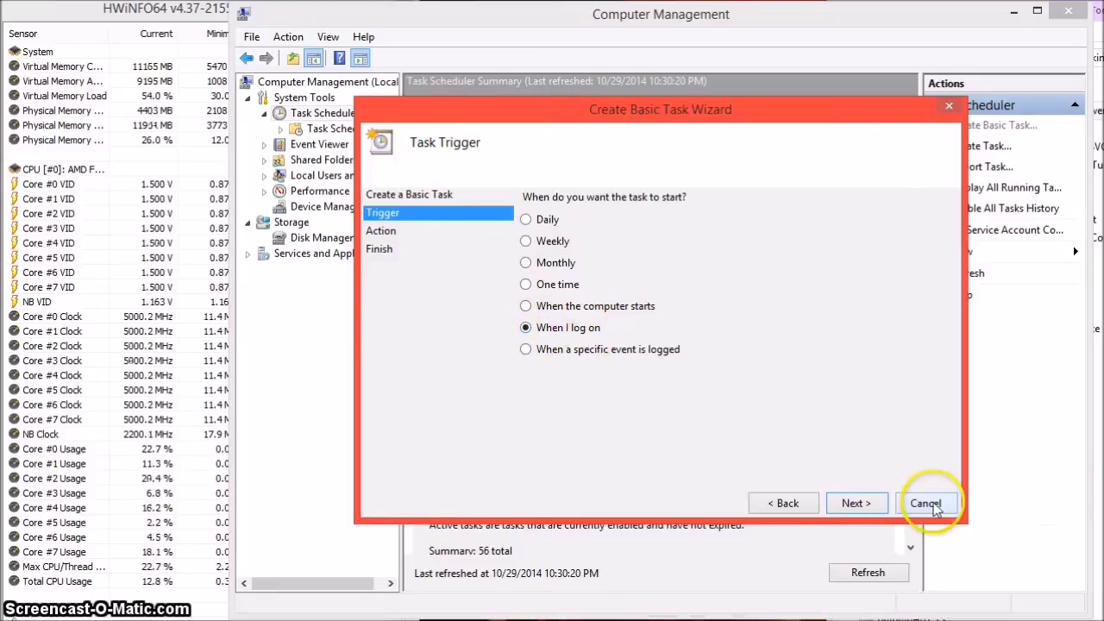
{"action": "left_click", "coordinate": [854, 504]}
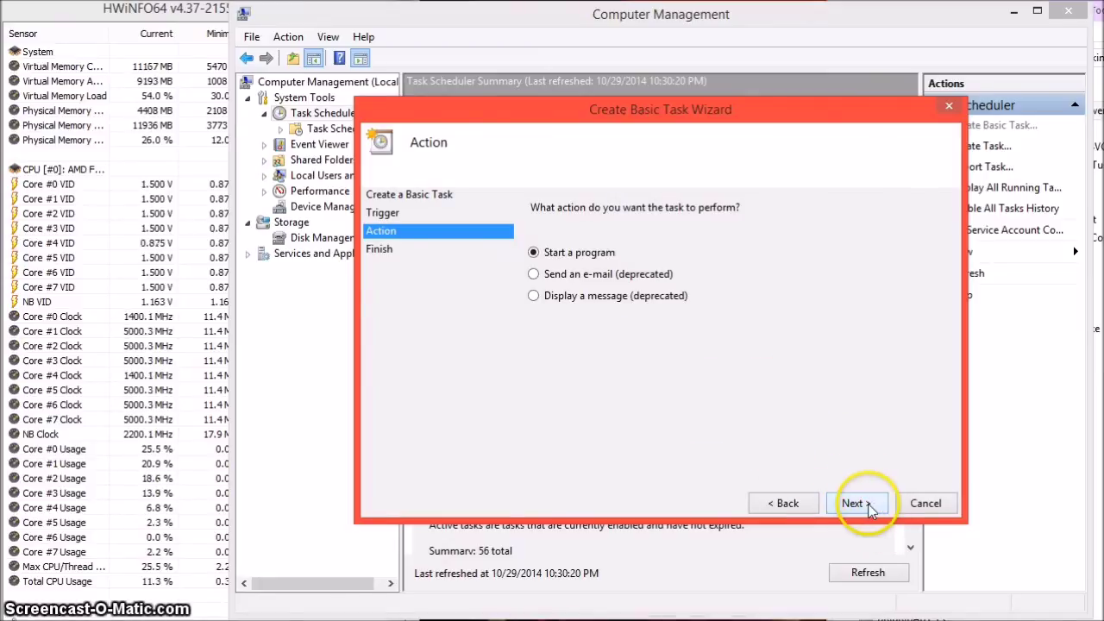
- Set the action to start the overclocking .bat from the OverClocking folder and finish the task
{"action": "left_click", "coordinate": [867, 507]}
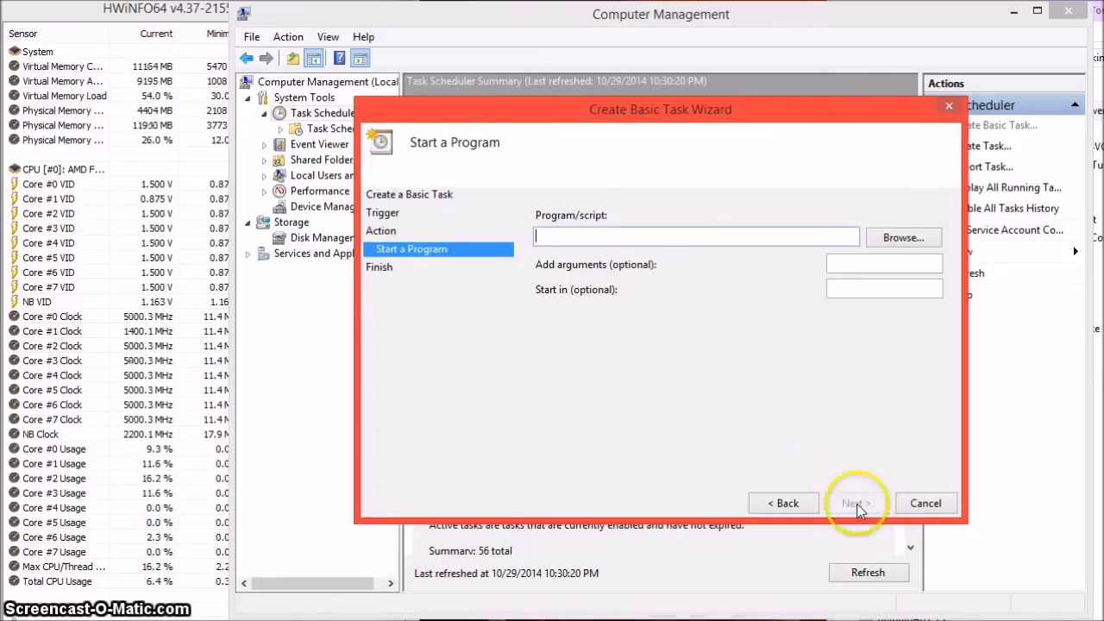
{"action": "left_click", "coordinate": [900, 237]}
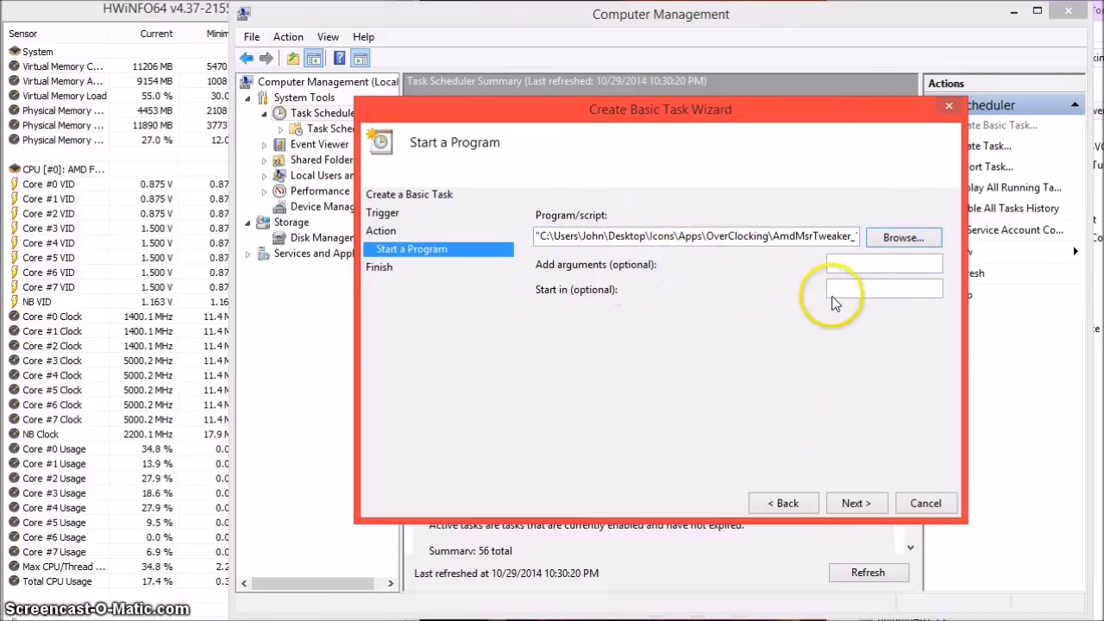
{"action": "left_click", "coordinate": [897, 266]}
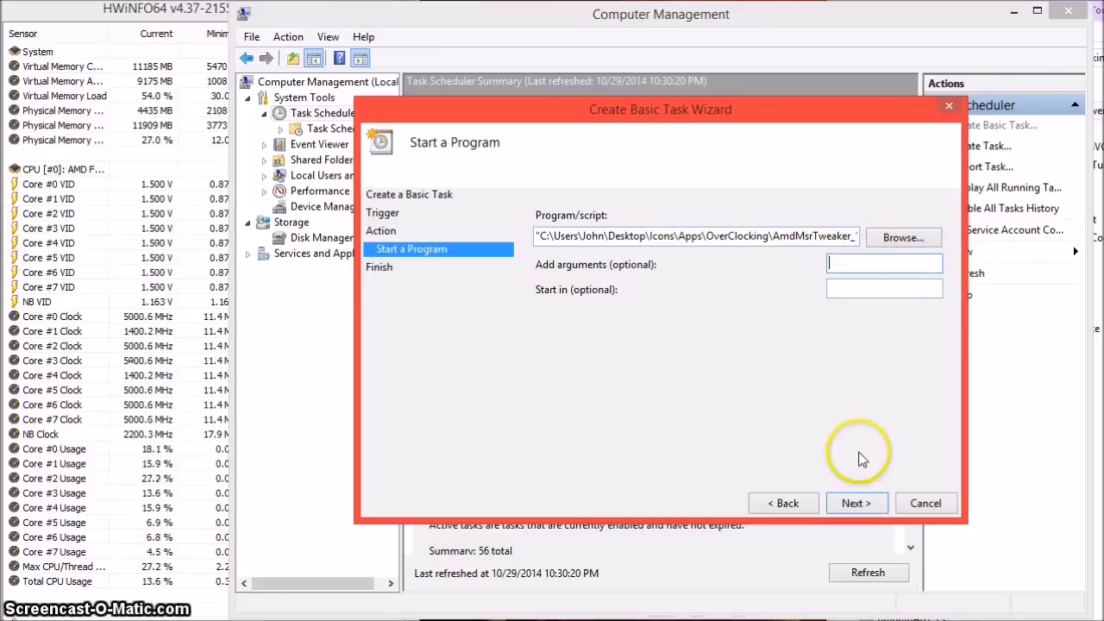
{"action": "left_click", "coordinate": [859, 505]}
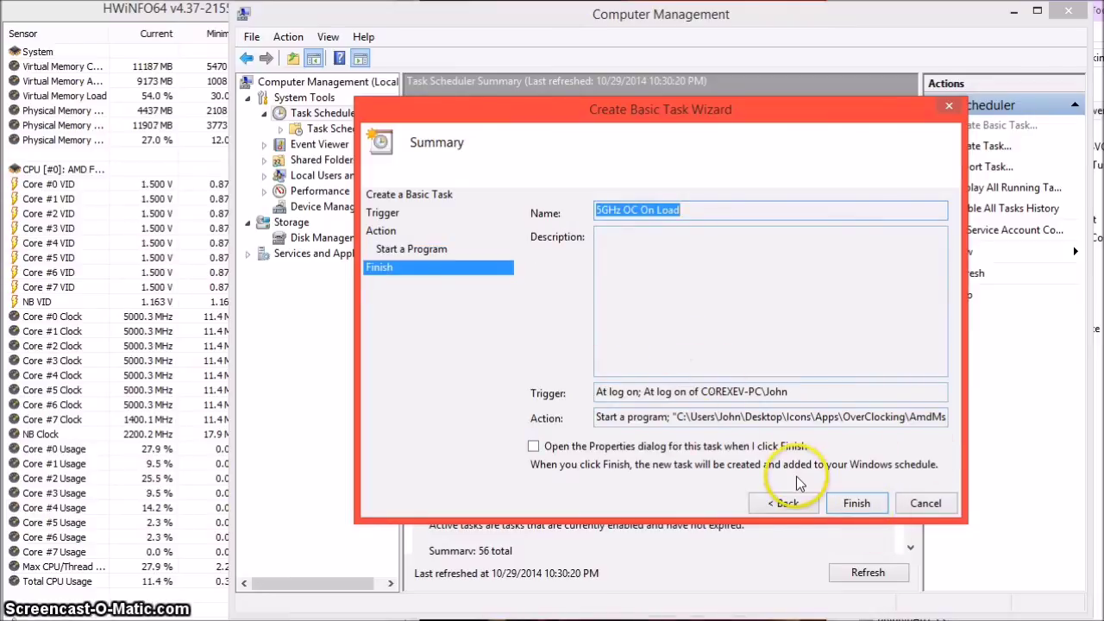
{"action": "left_click", "coordinate": [856, 504]}
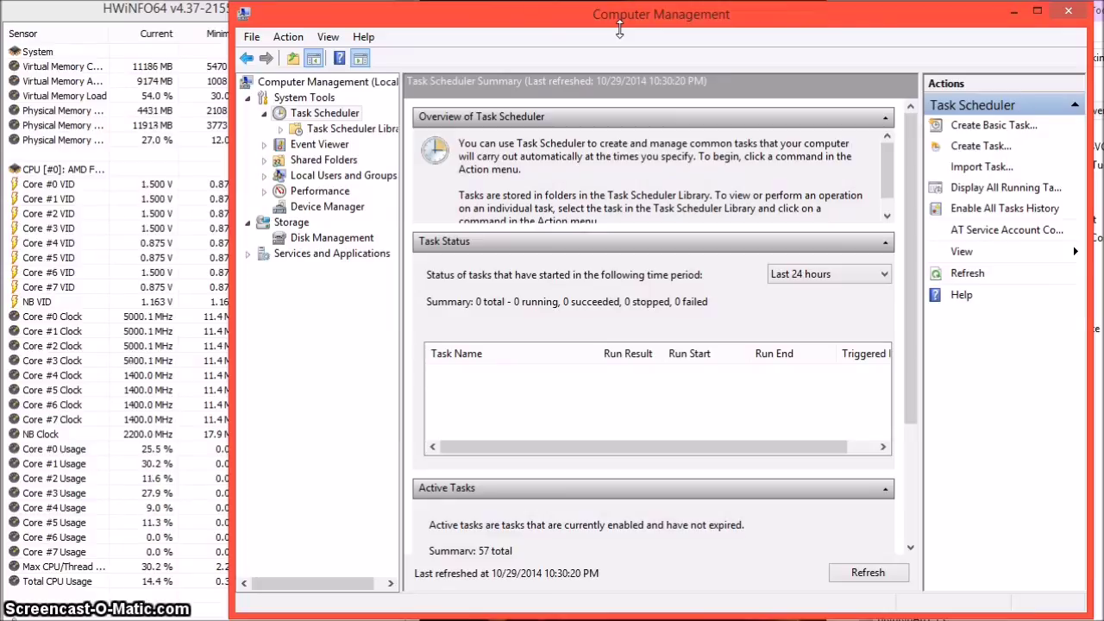
{"action": "left_click", "coordinate": [619, 26]}
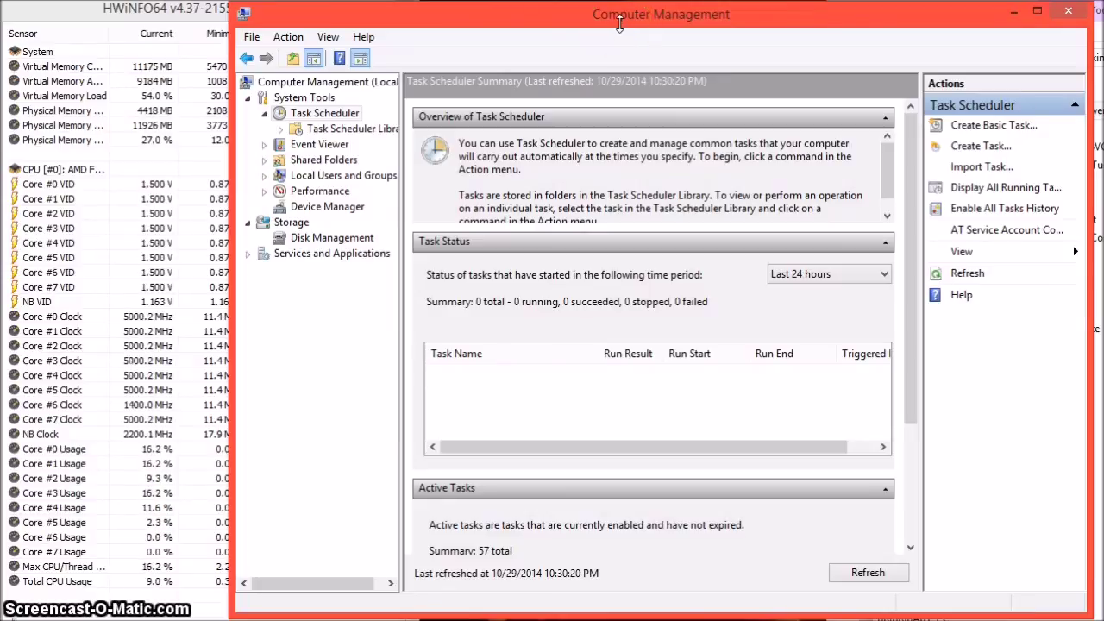